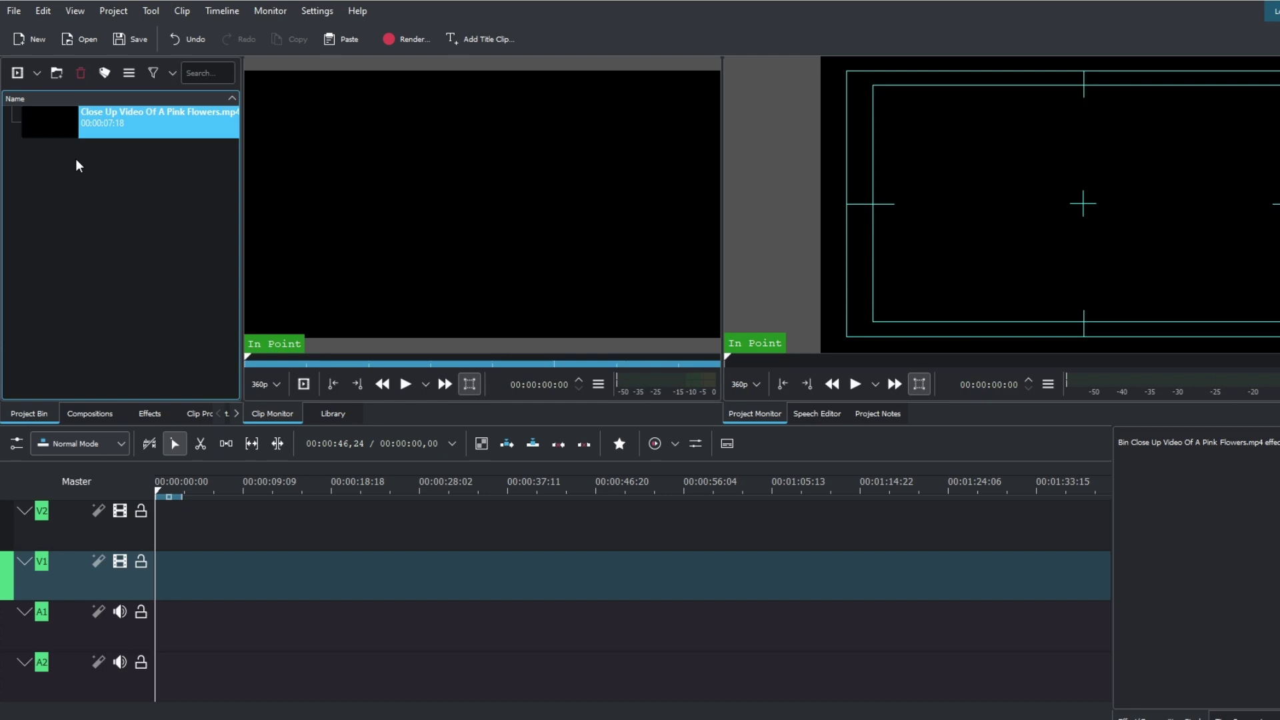
Place the pink flowers clip from the Project Bin on track V1 at 00:00.
drag(120, 118, 193, 601)
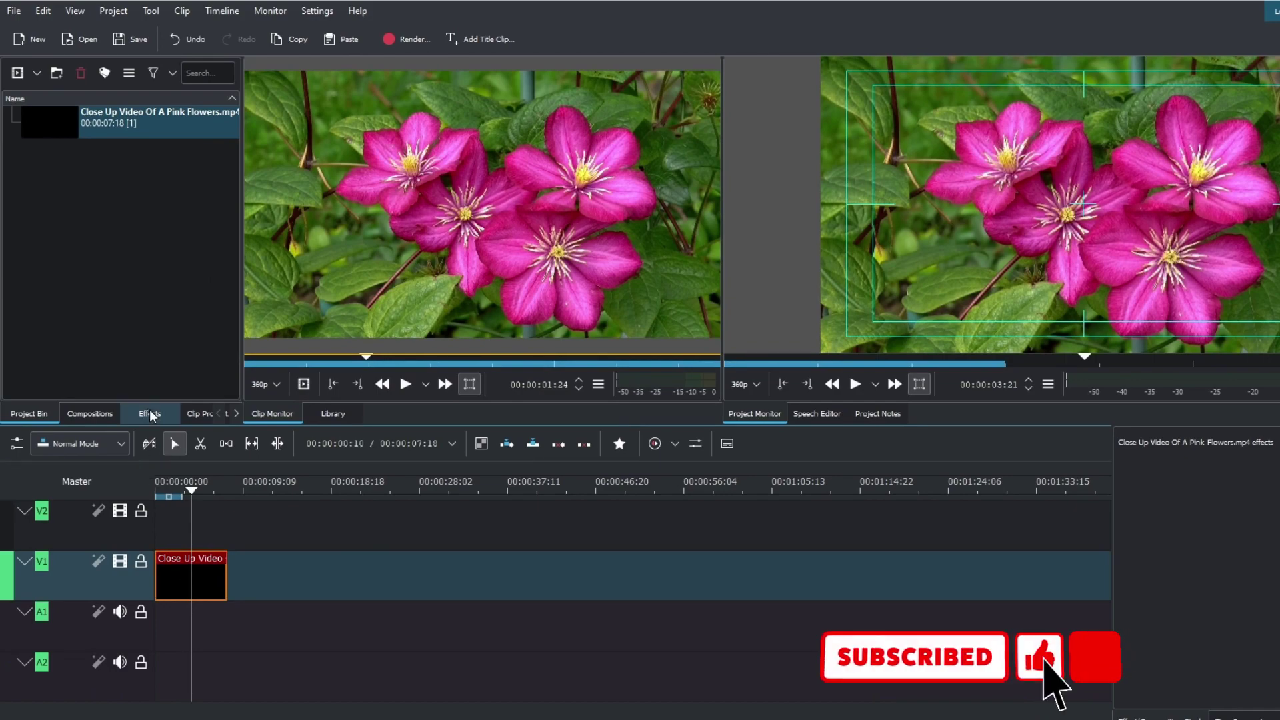
Apply Rotoscoping (Mask) to the flower clip and enable shape editing in the monitor.
click(149, 414)
click(45, 131)
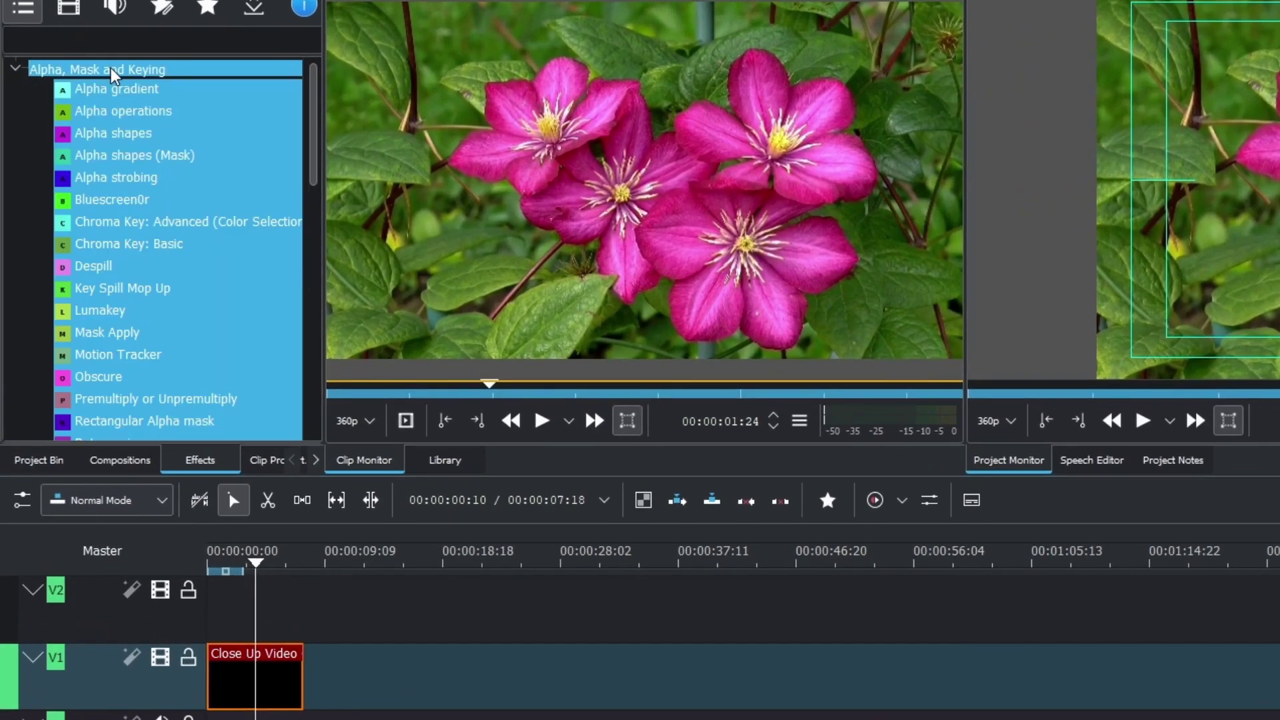
scroll(130, 300, down, 4)
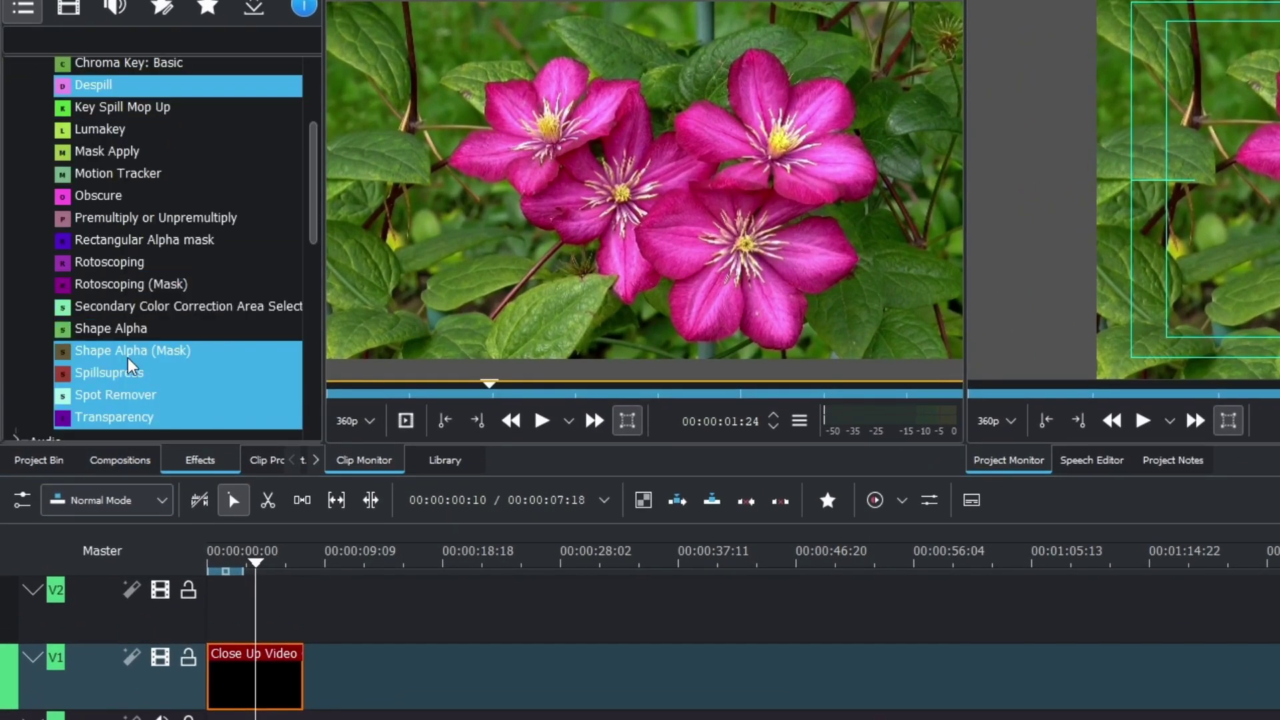
drag(130, 284, 240, 671)
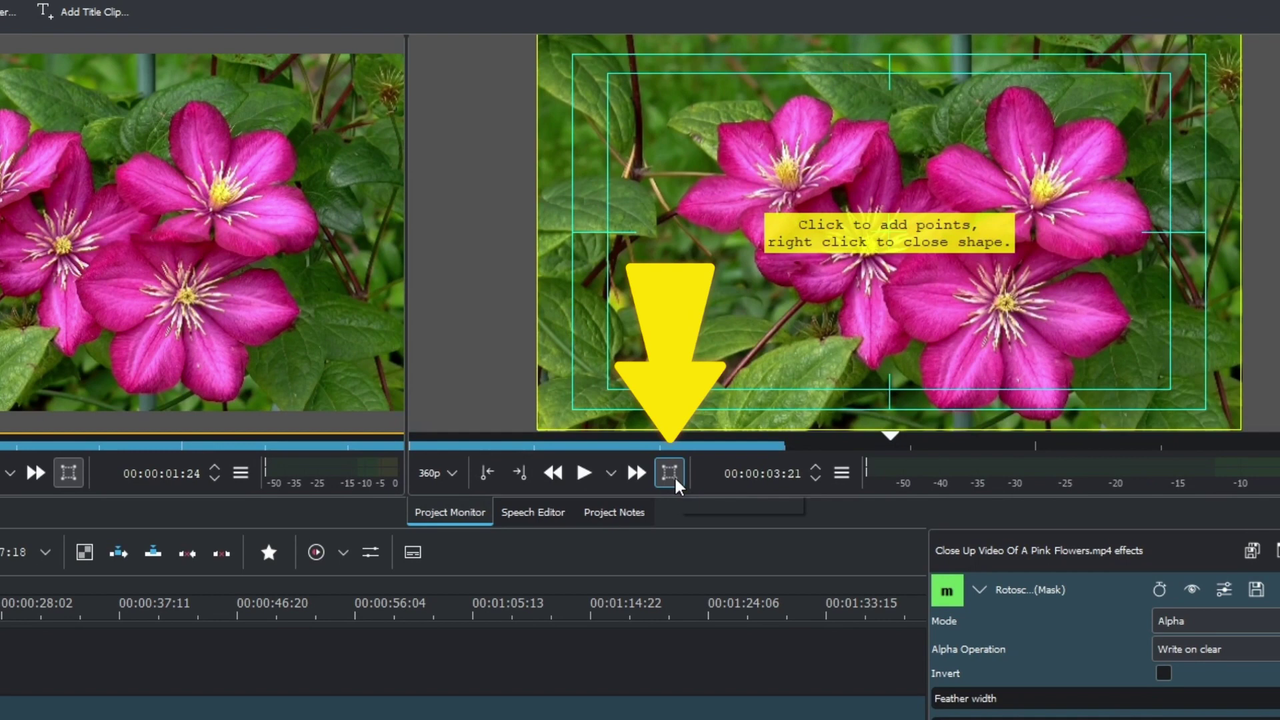
click(670, 473)
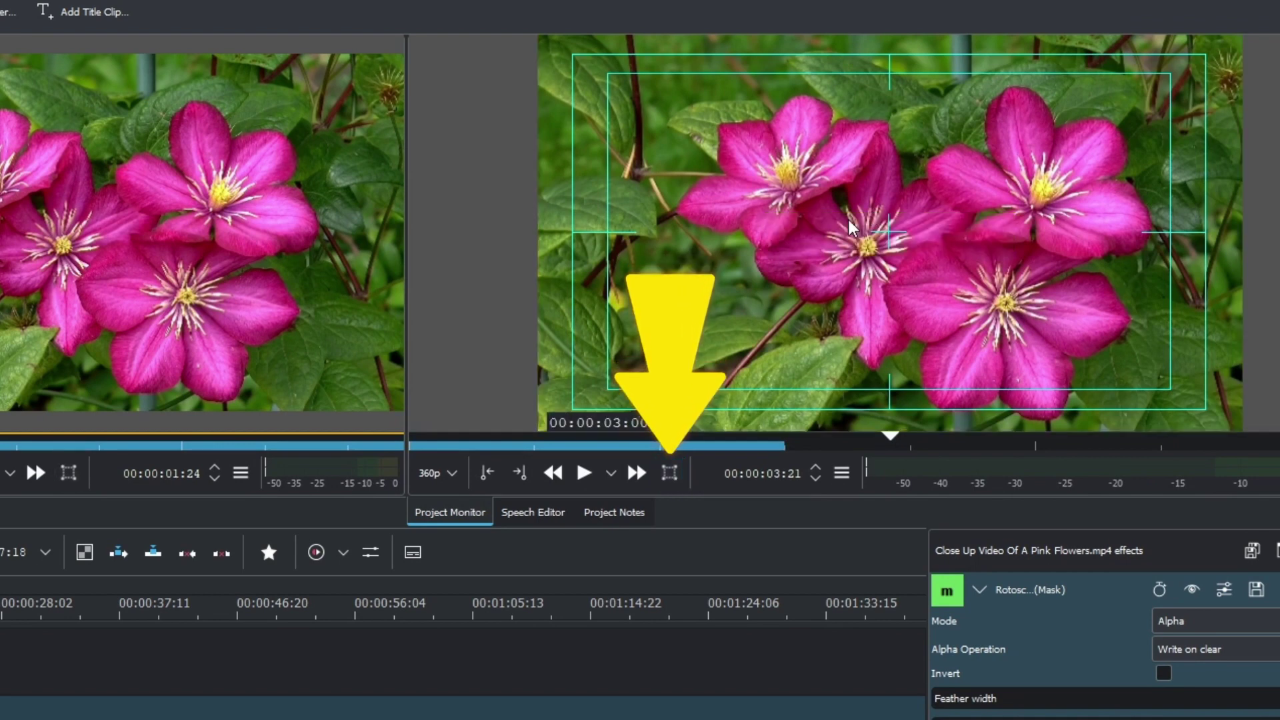
click(668, 473)
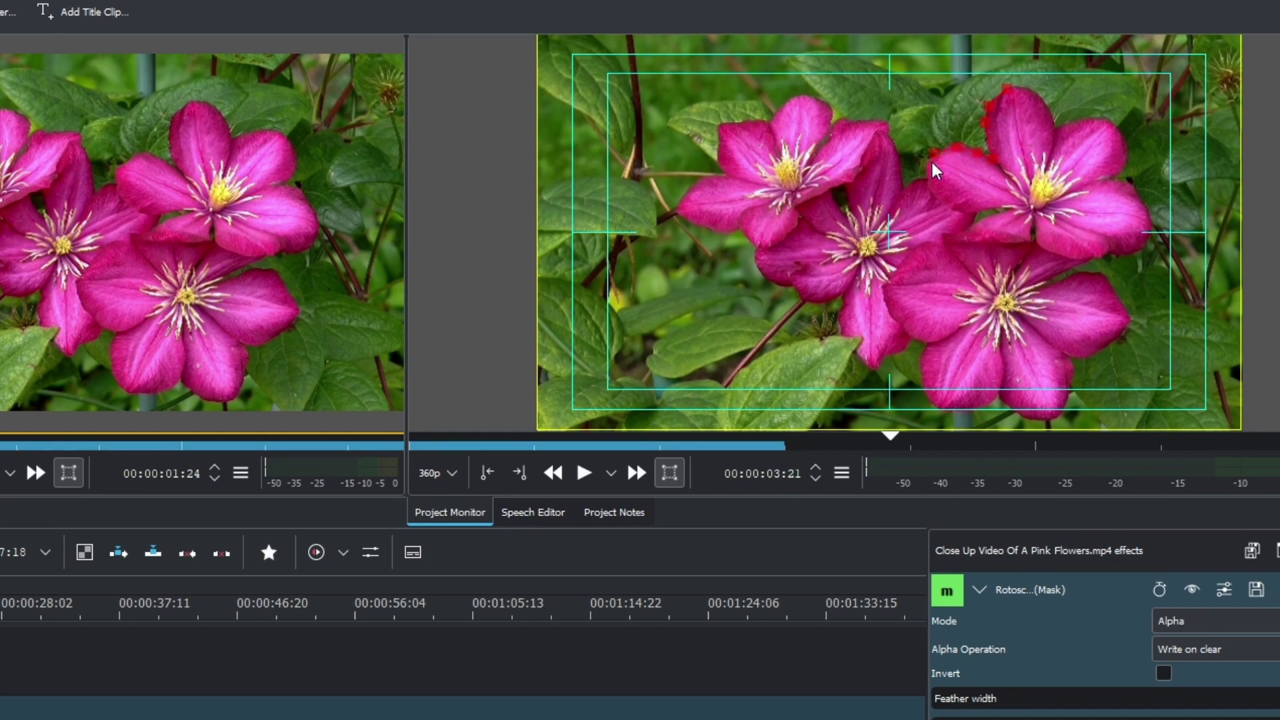
Outline the top-right flower with five points and close the rotoscoping shape.
click(950, 213)
click(1045, 245)
click(1145, 200)
click(1068, 129)
click(1020, 92)
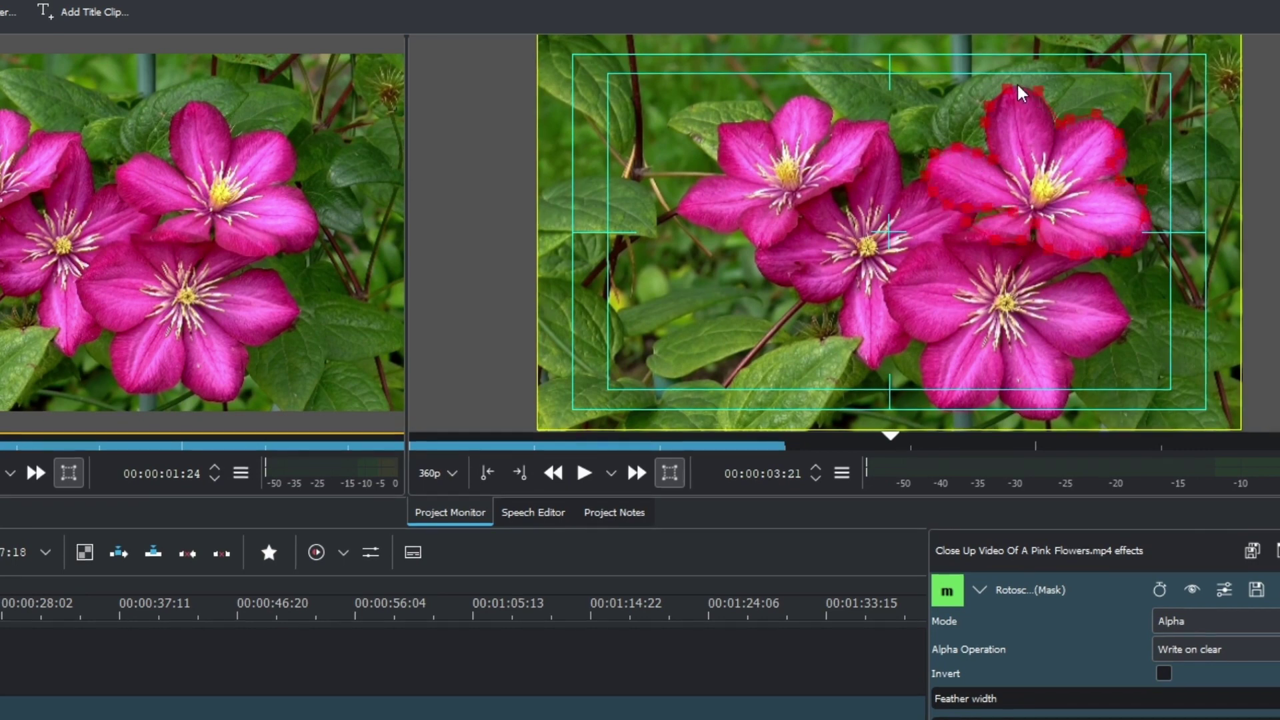
click(1009, 91)
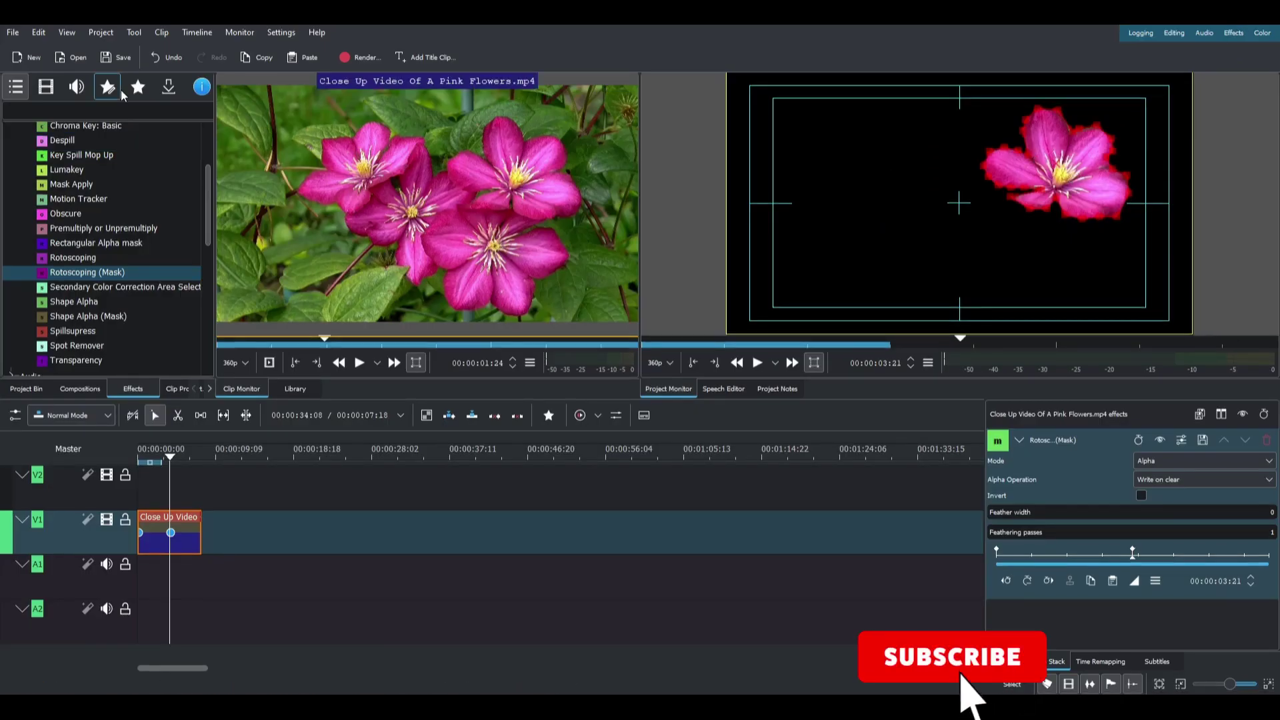
scroll(100, 250, down, 5)
scroll(61, 300, down, 5)
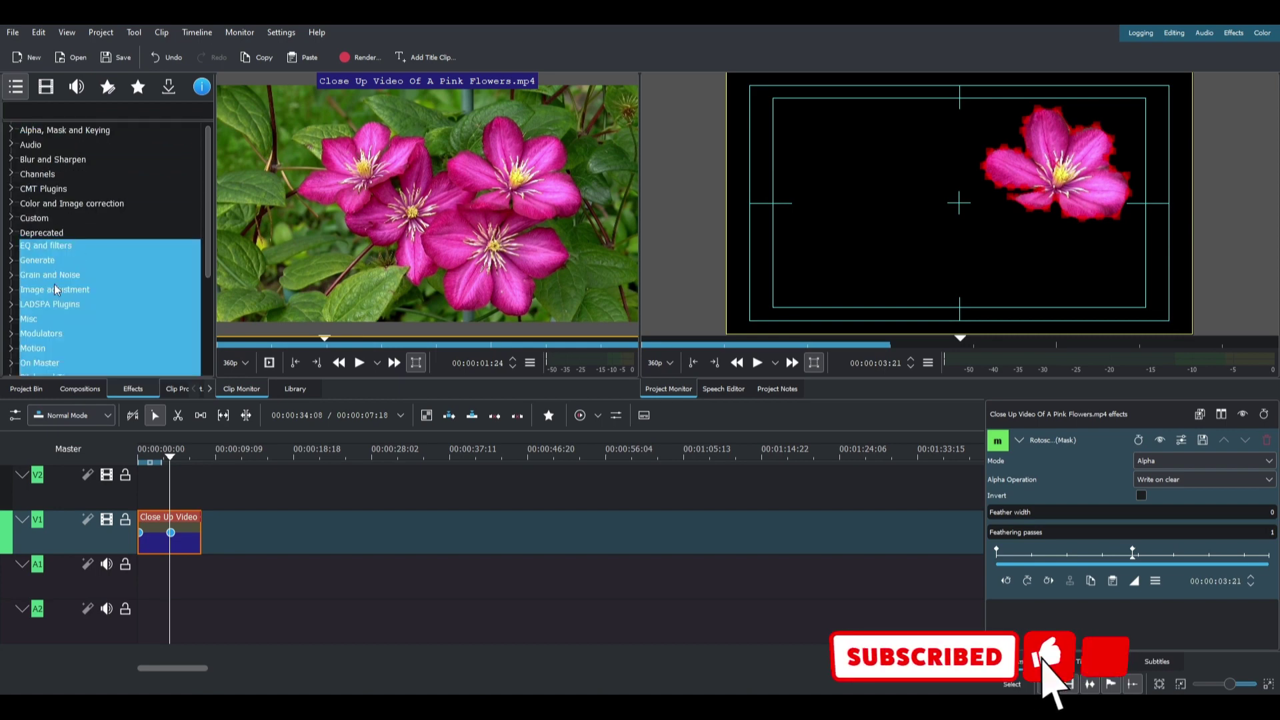
scroll(61, 250, up, 5)
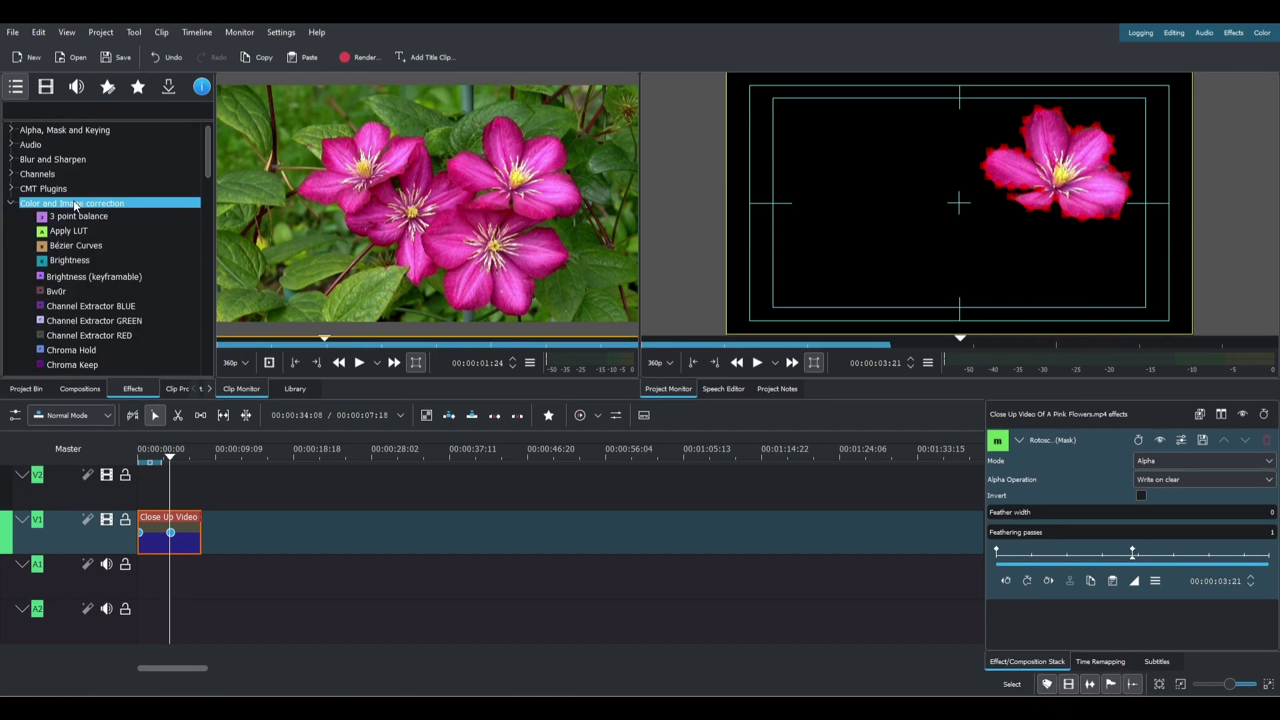
Add the Lift/gamma/gain effect from Color and Image correction to the flower clip.
click(74, 204)
scroll(75, 280, down, 5)
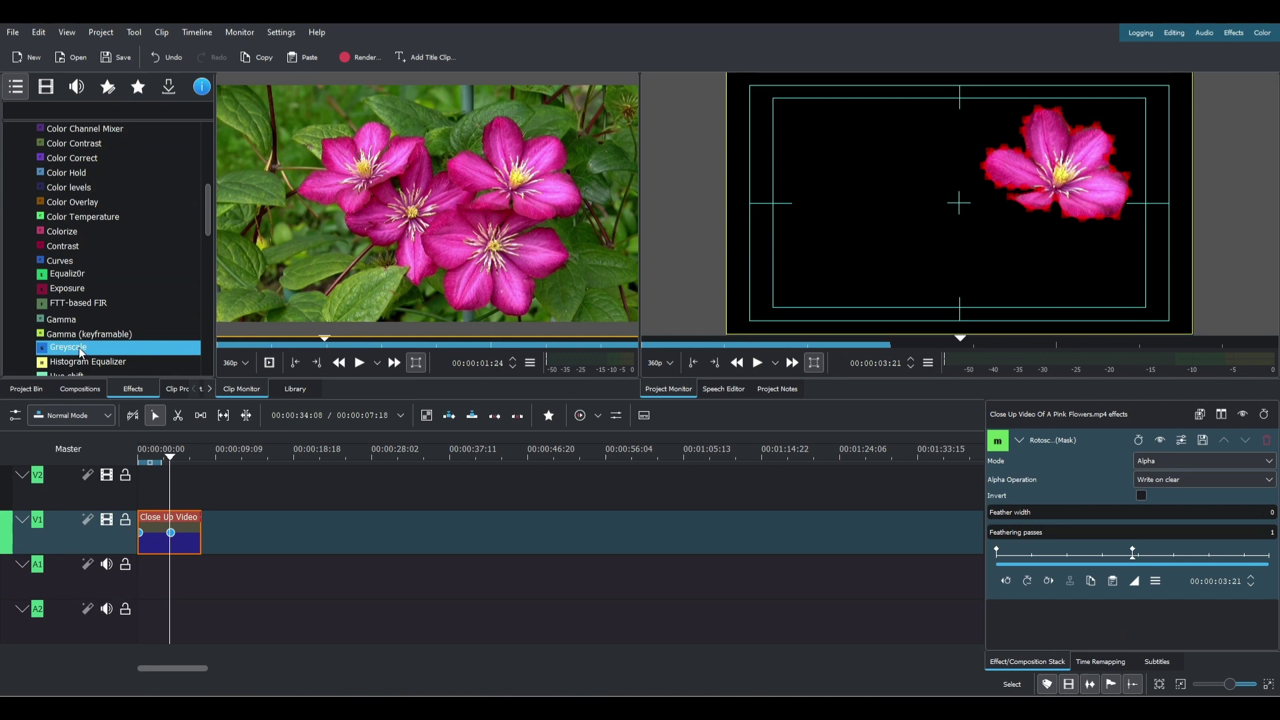
click(128, 320)
mouse_move(86, 275)
mouse_down()
mouse_move(150, 530)
mouse_move(165, 533)
mouse_up()
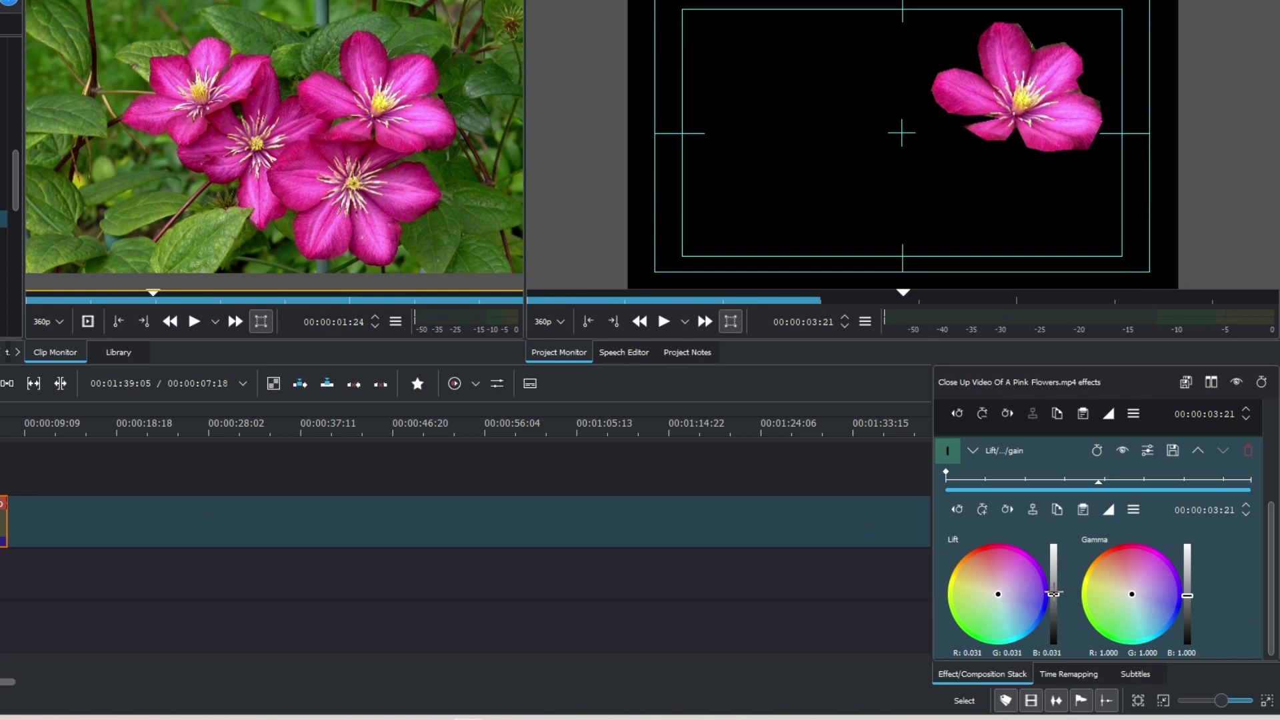
Lower Lift and shift the Gamma and Gain wheels toward blue.
mouse_move(1052, 578)
mouse_down()
mouse_move(1054, 646)
mouse_move(1030, 635)
mouse_up()
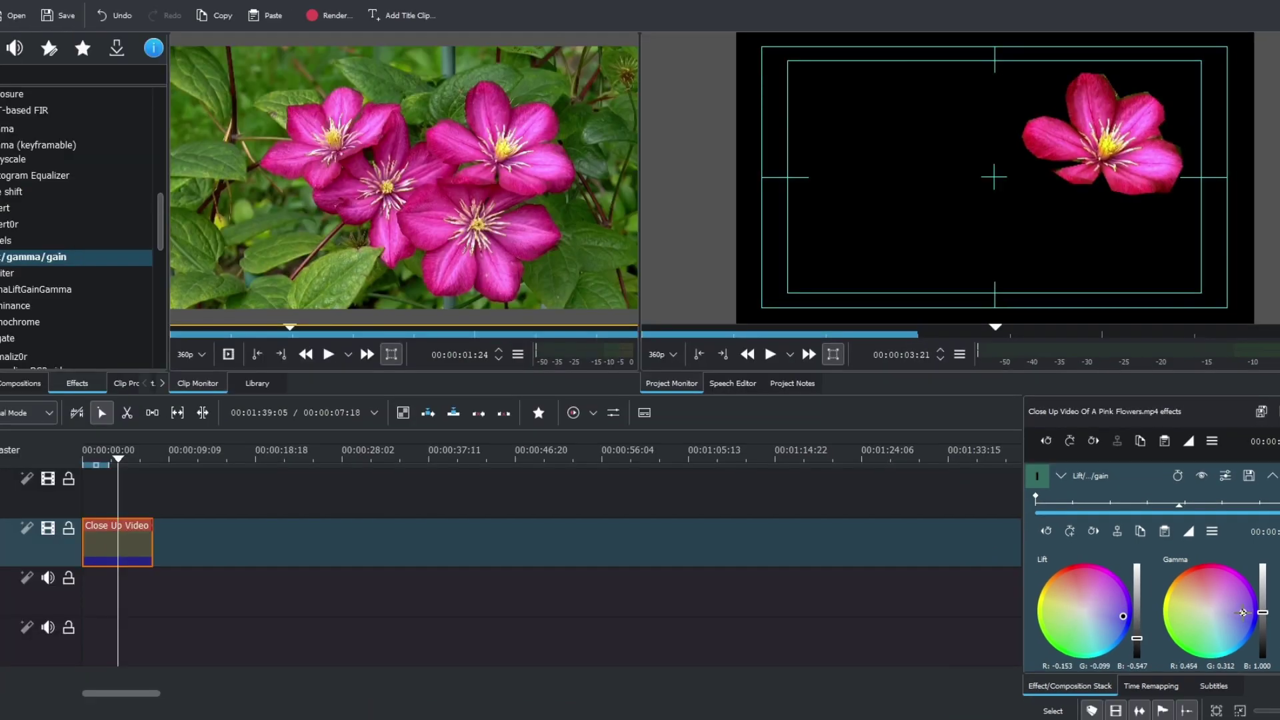
mouse_move(1243, 613)
mouse_down()
mouse_move(1229, 594)
mouse_move(1250, 634)
mouse_move(1259, 579)
mouse_up()
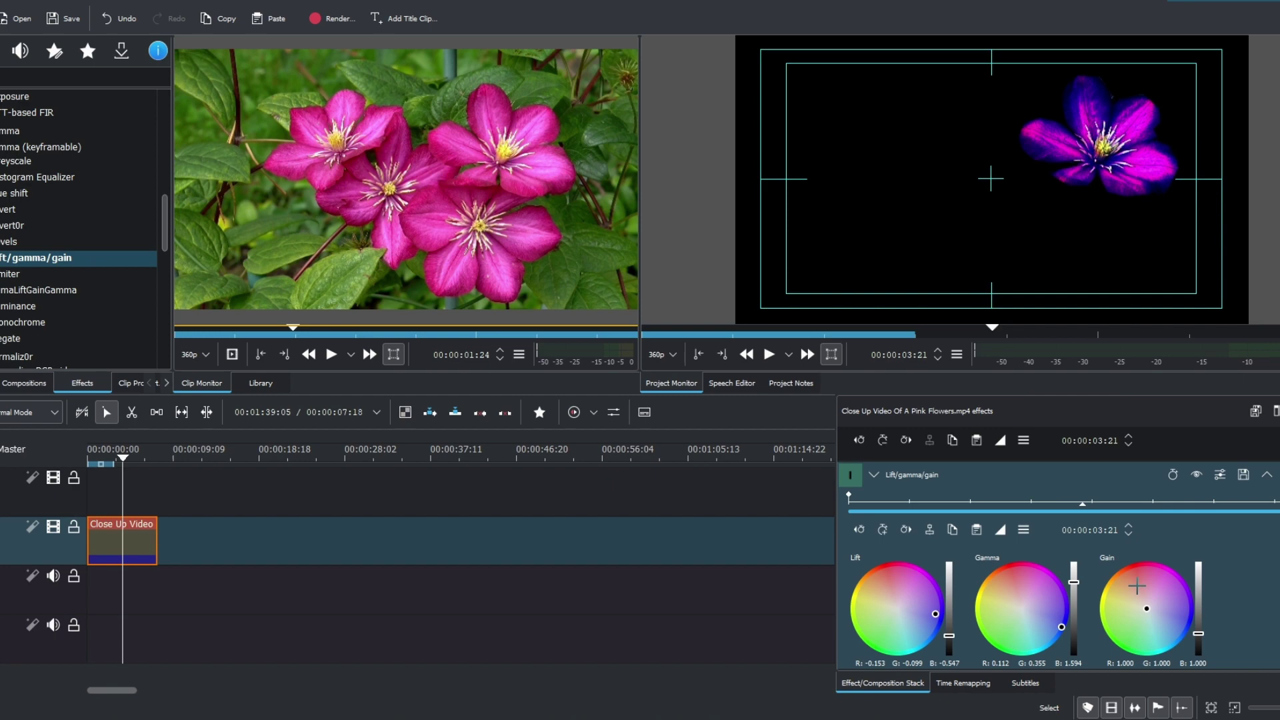
drag(1147, 606, 1159, 613)
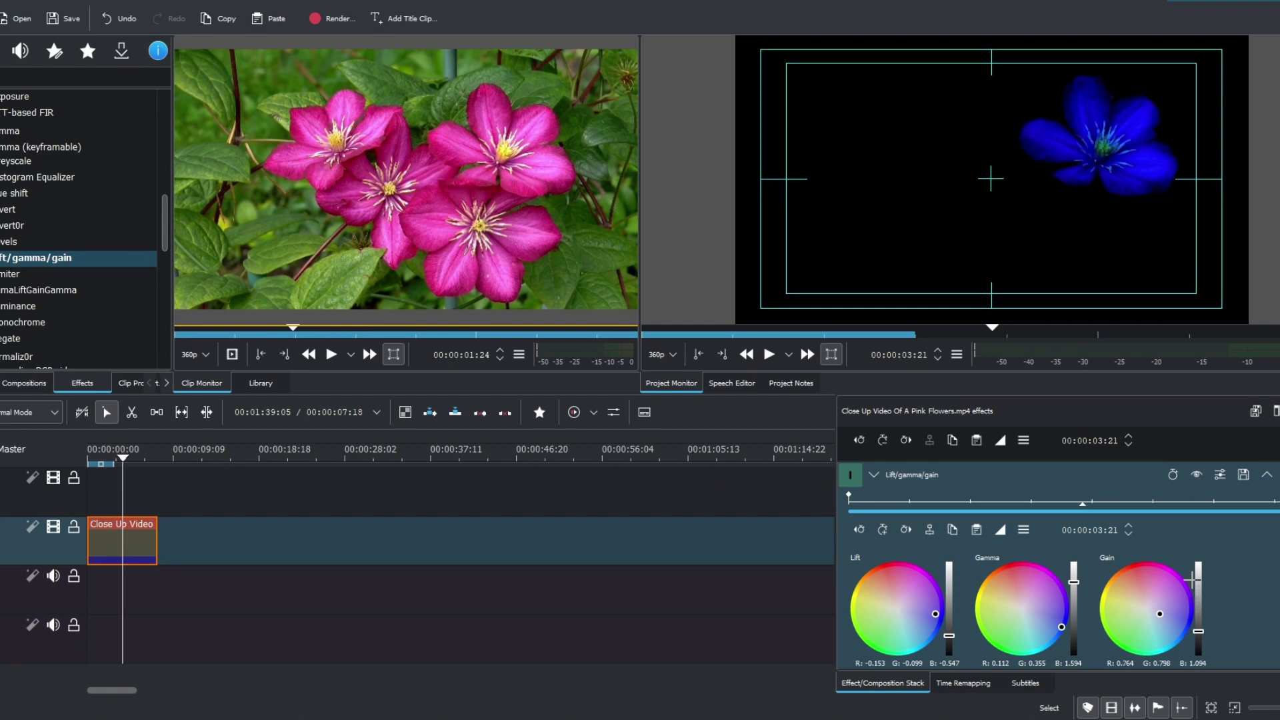
drag(60, 300, 874, 477)
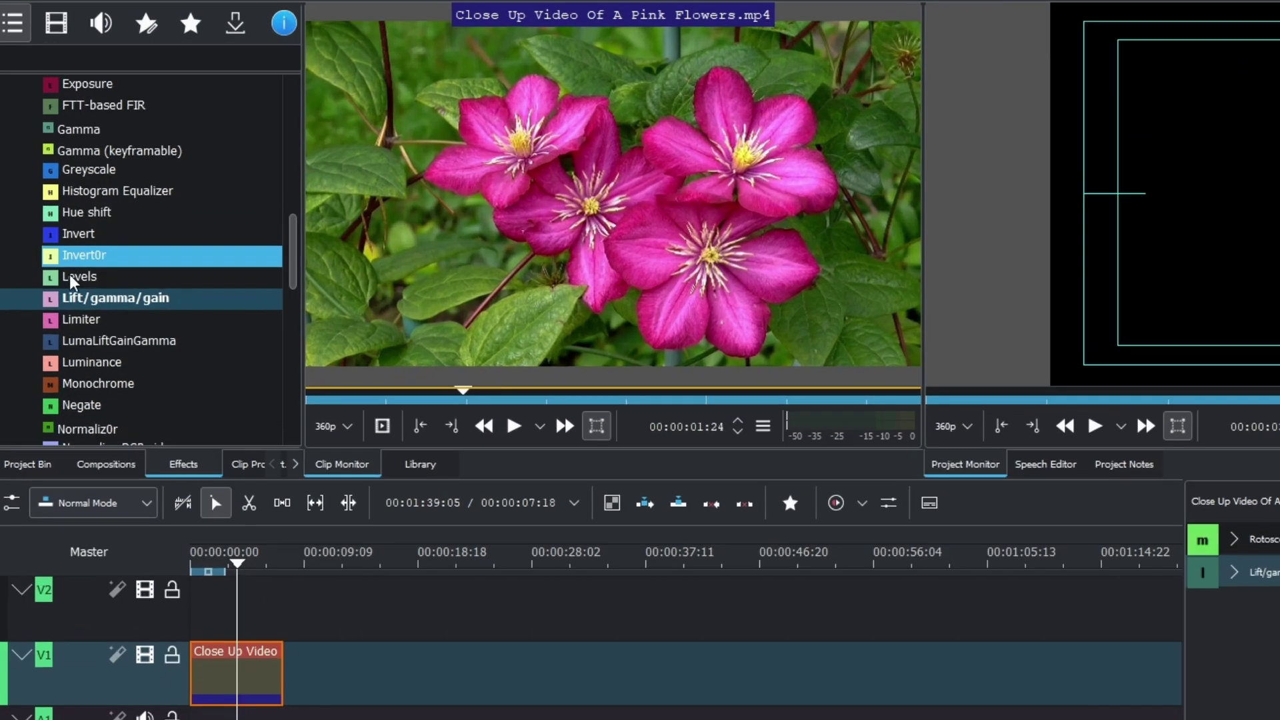
scroll(60, 250, up, 5)
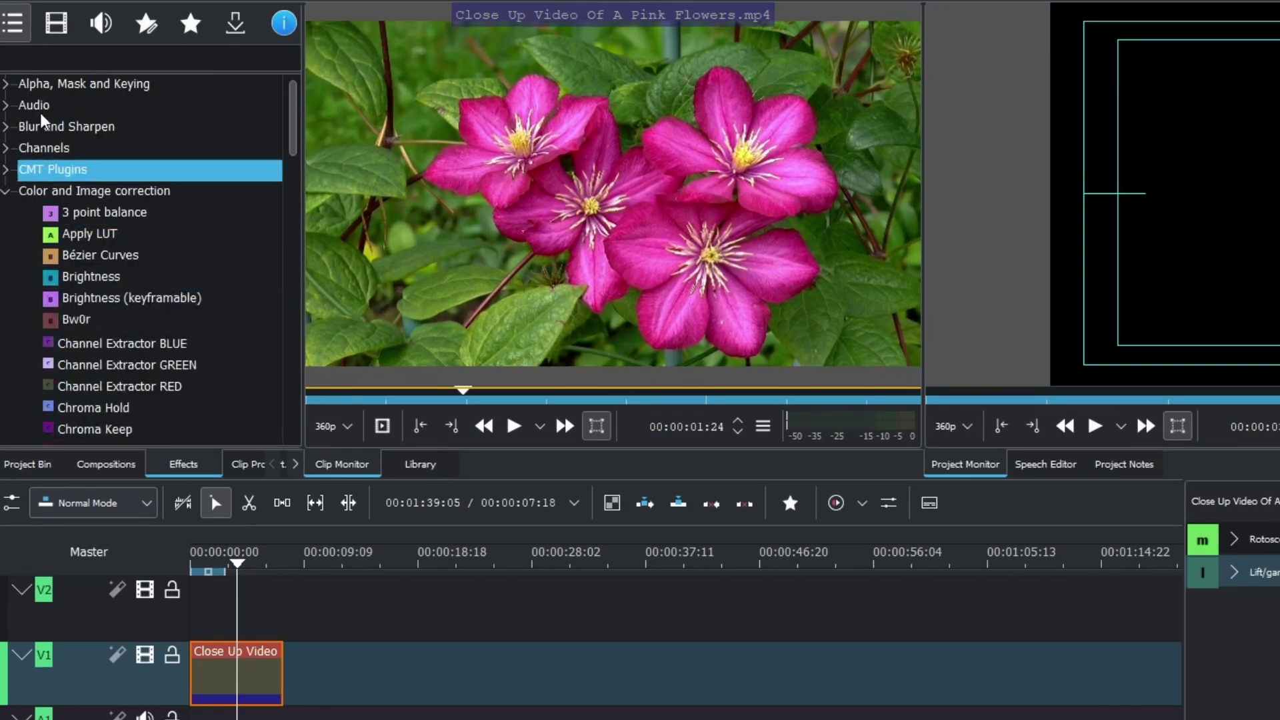
Add Mask Apply to the clip, check the Rotoscoping (Mask) settings, and select Mask Apply.
click(61, 84)
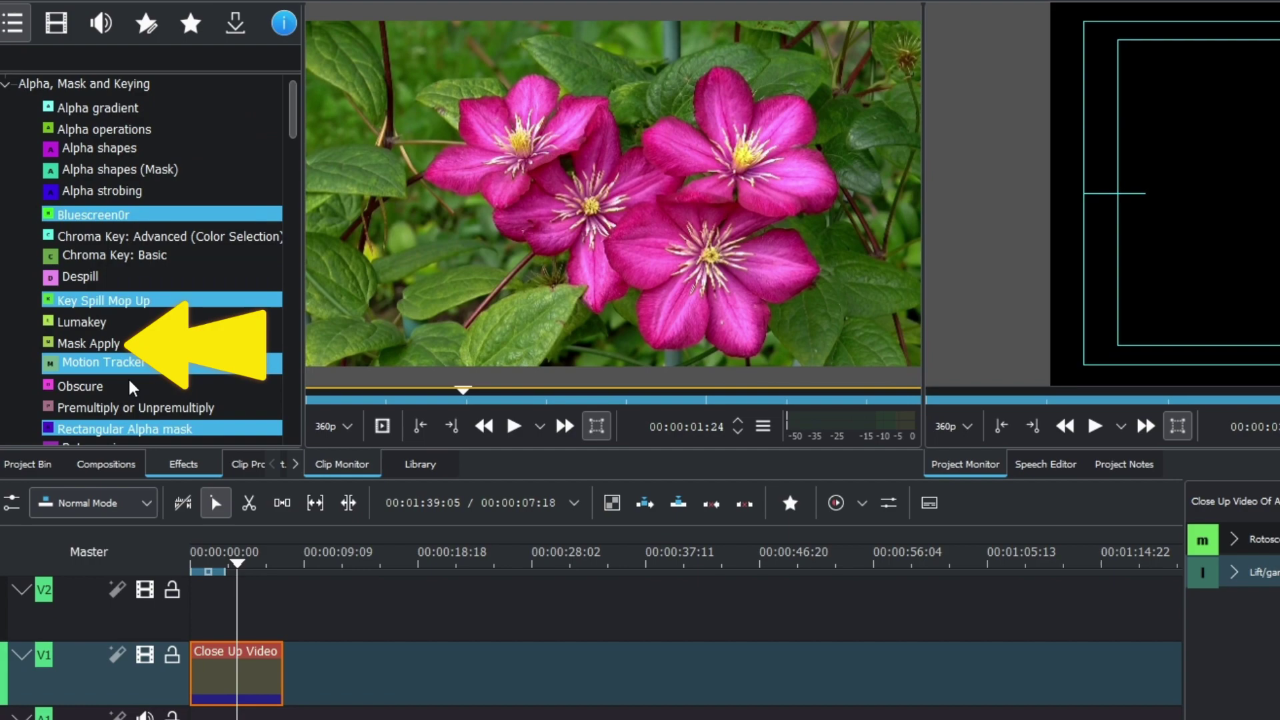
click(95, 345)
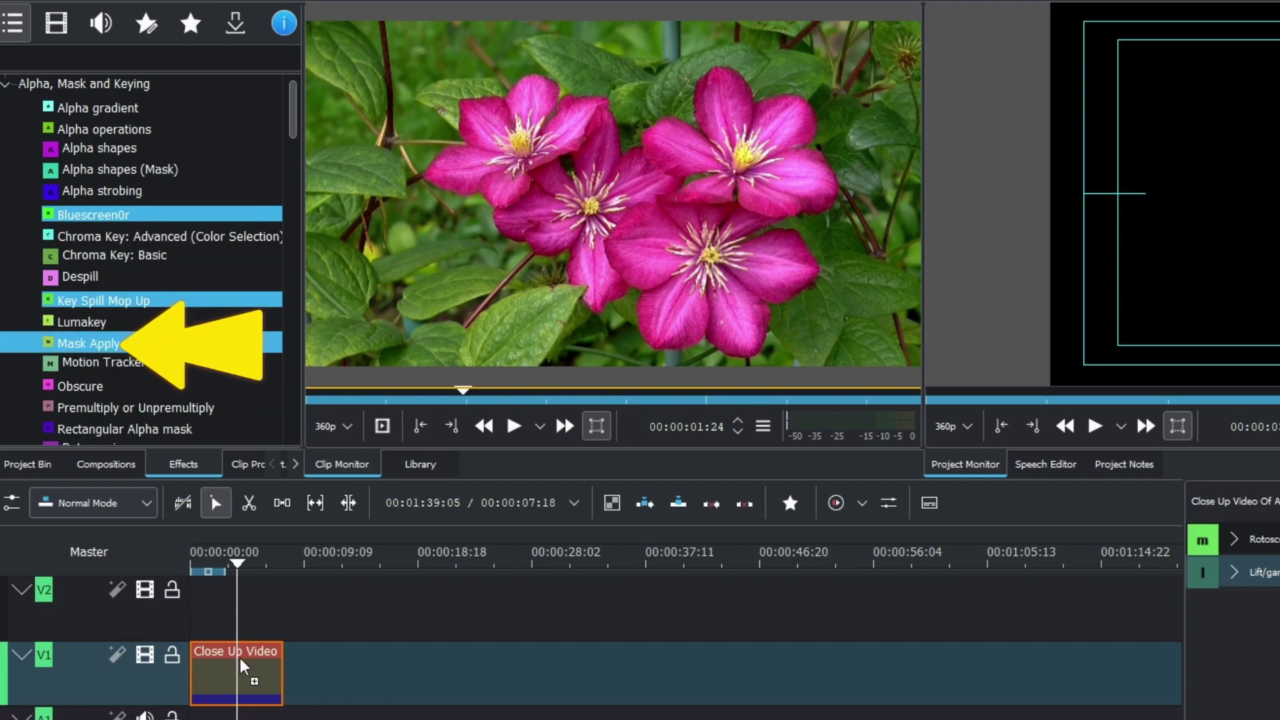
drag(95, 346, 240, 670)
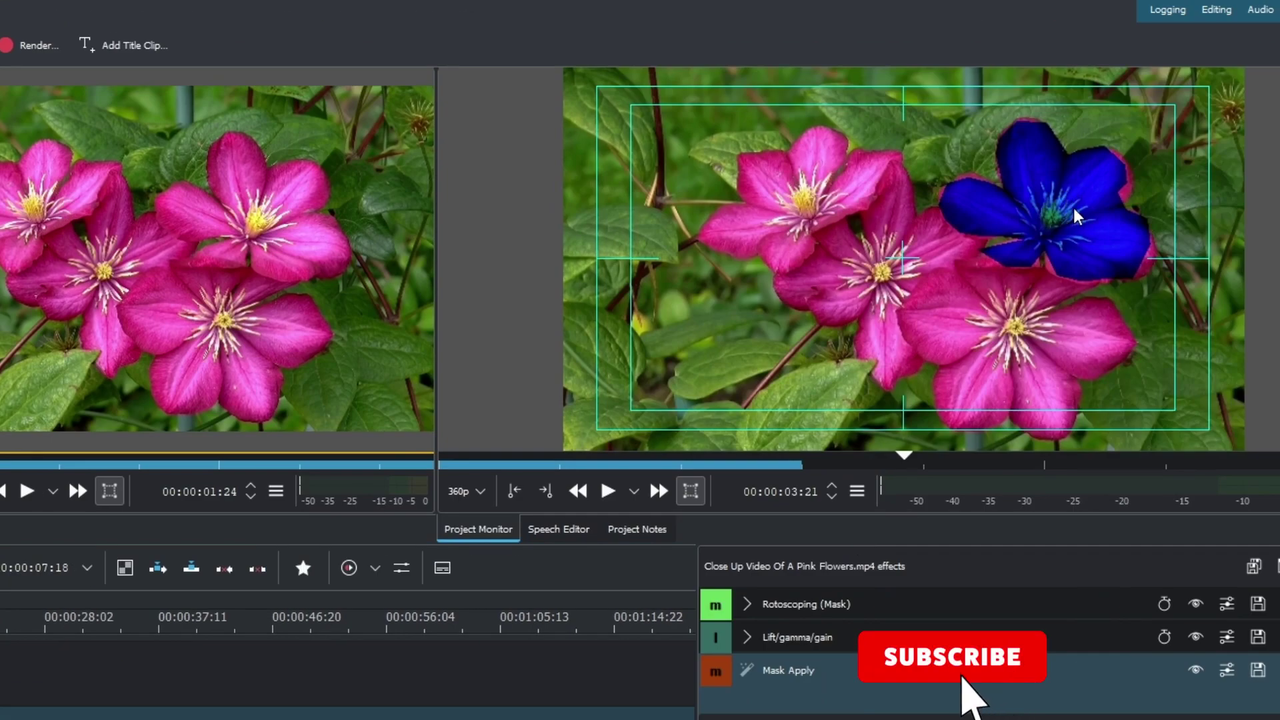
click(845, 606)
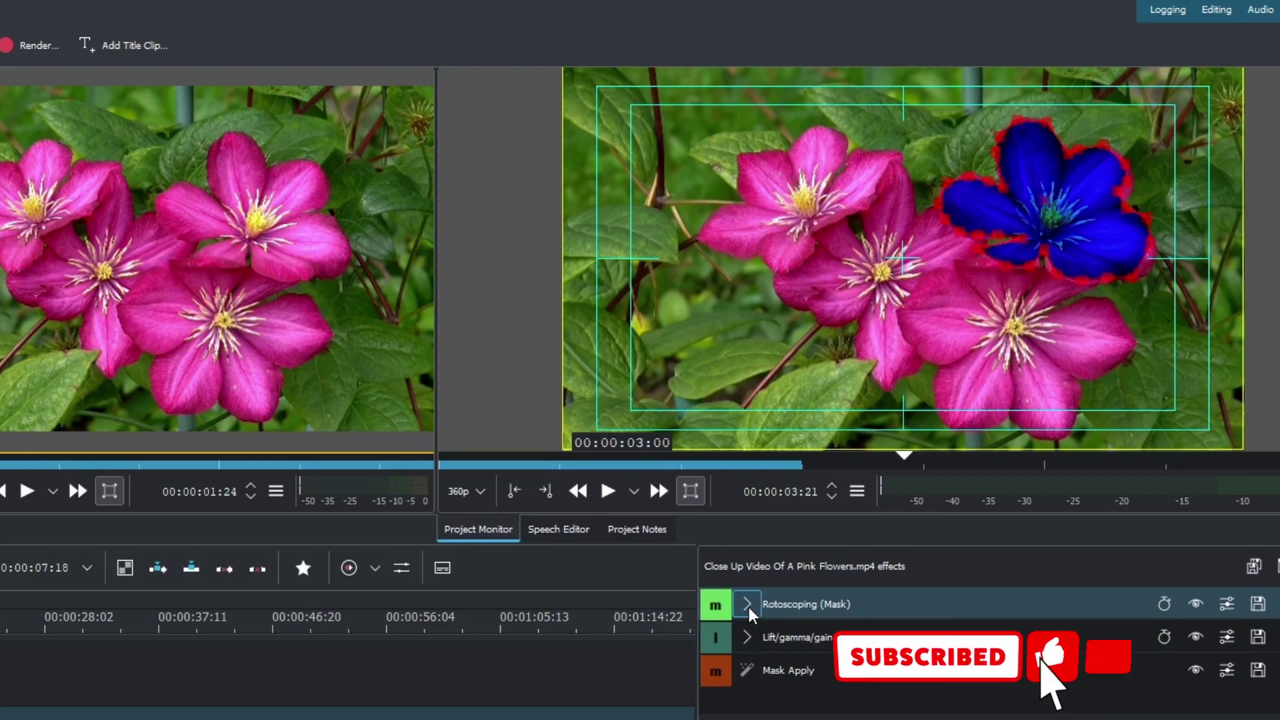
click(747, 604)
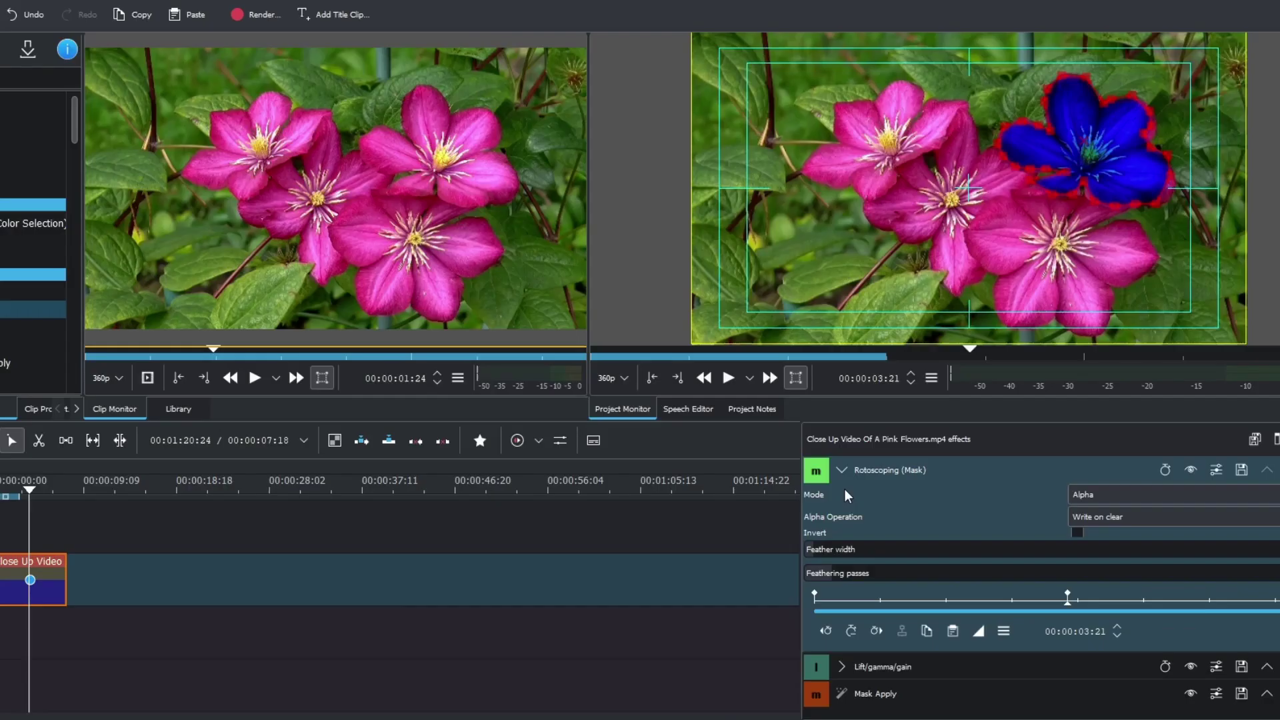
click(846, 472)
click(893, 539)
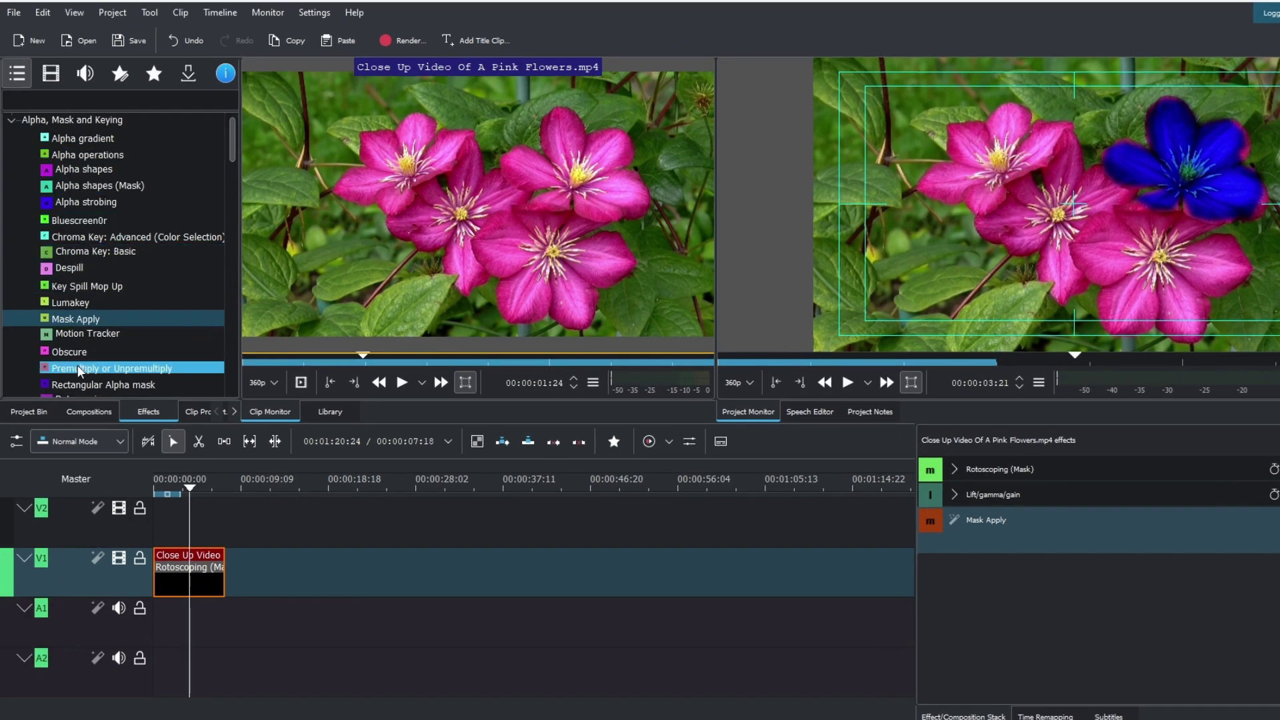
scroll(80, 371, down, 3)
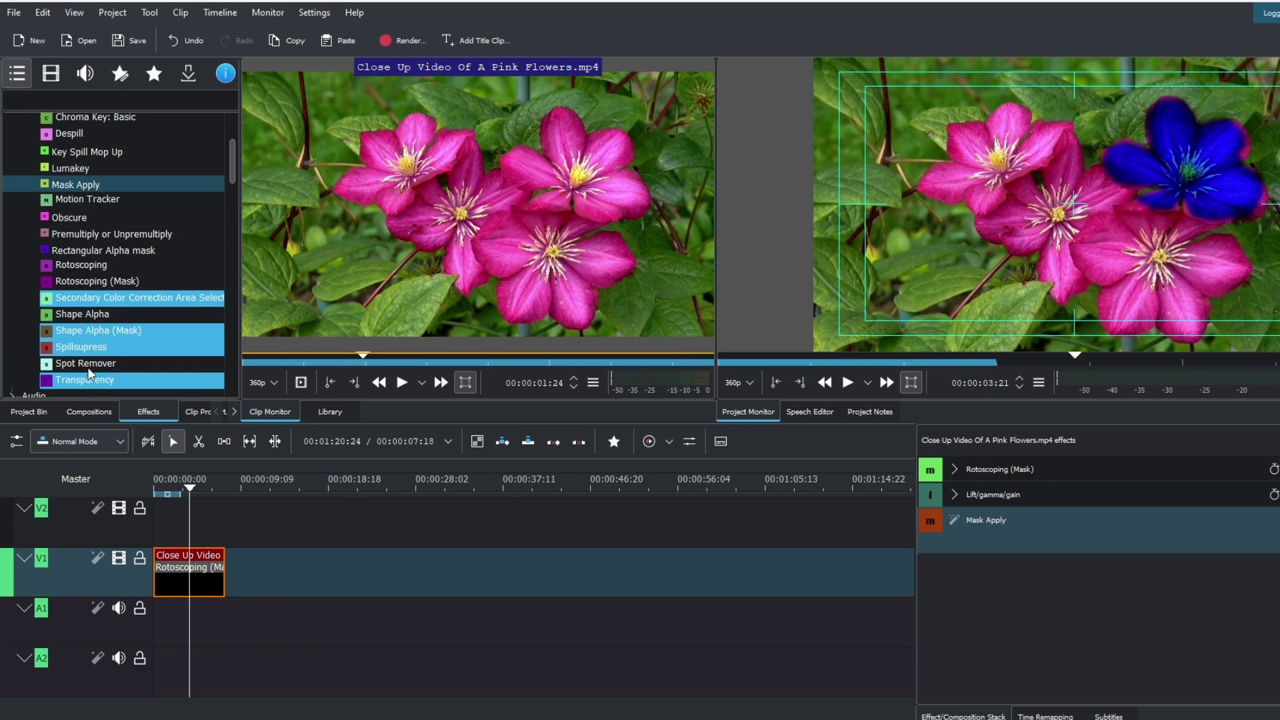
Add a second Rotoscoping (Mask), move it to the stack top, and close it around the left flower.
click(100, 281)
drag(101, 281, 170, 570)
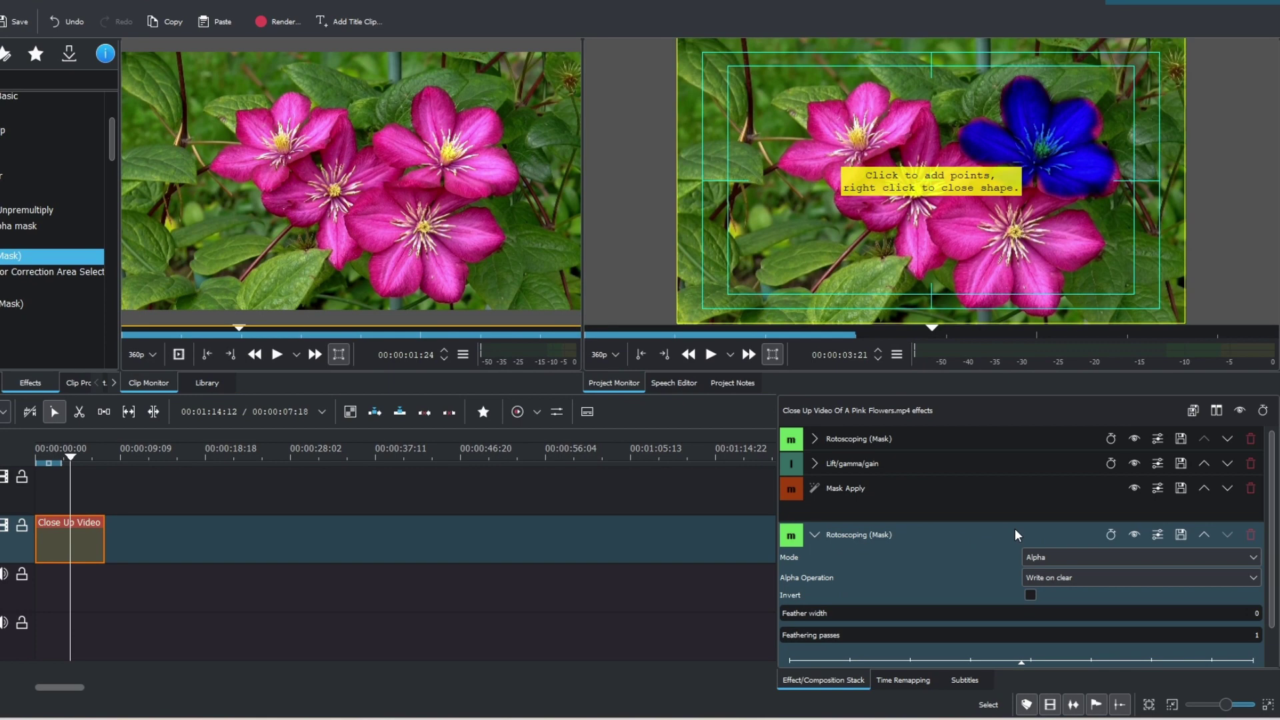
drag(1017, 535, 1017, 438)
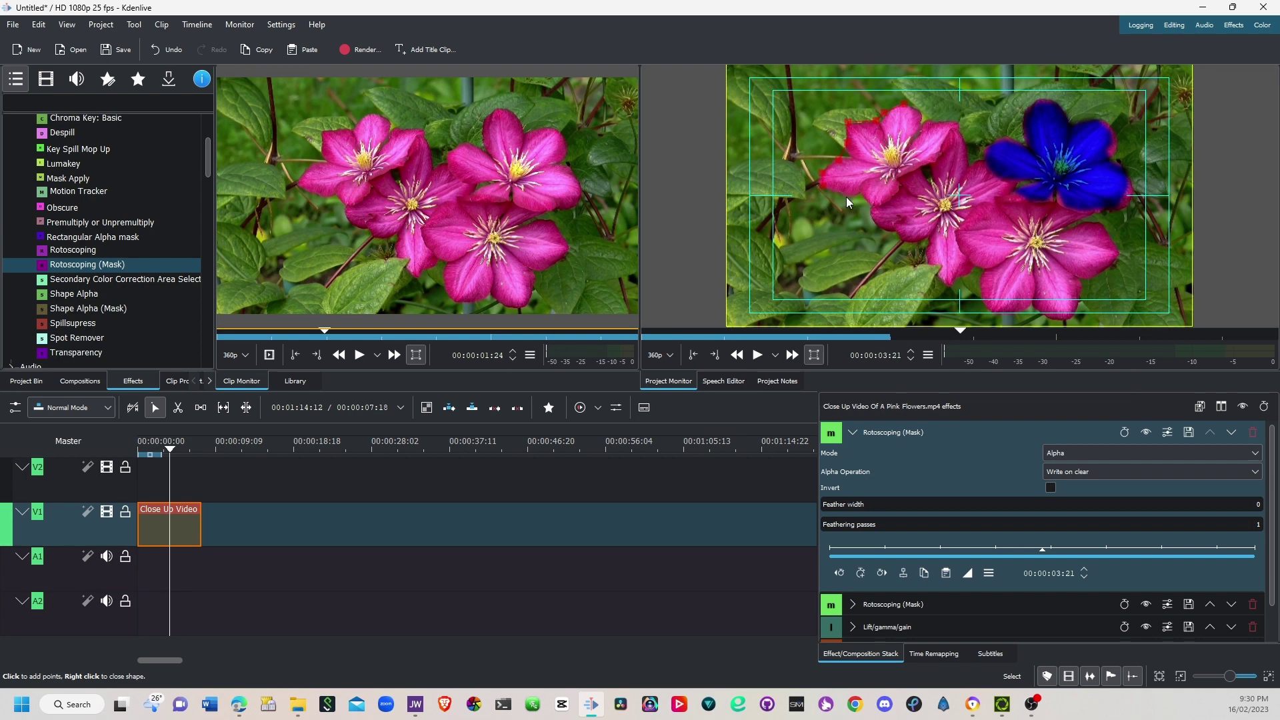
right_click(873, 204)
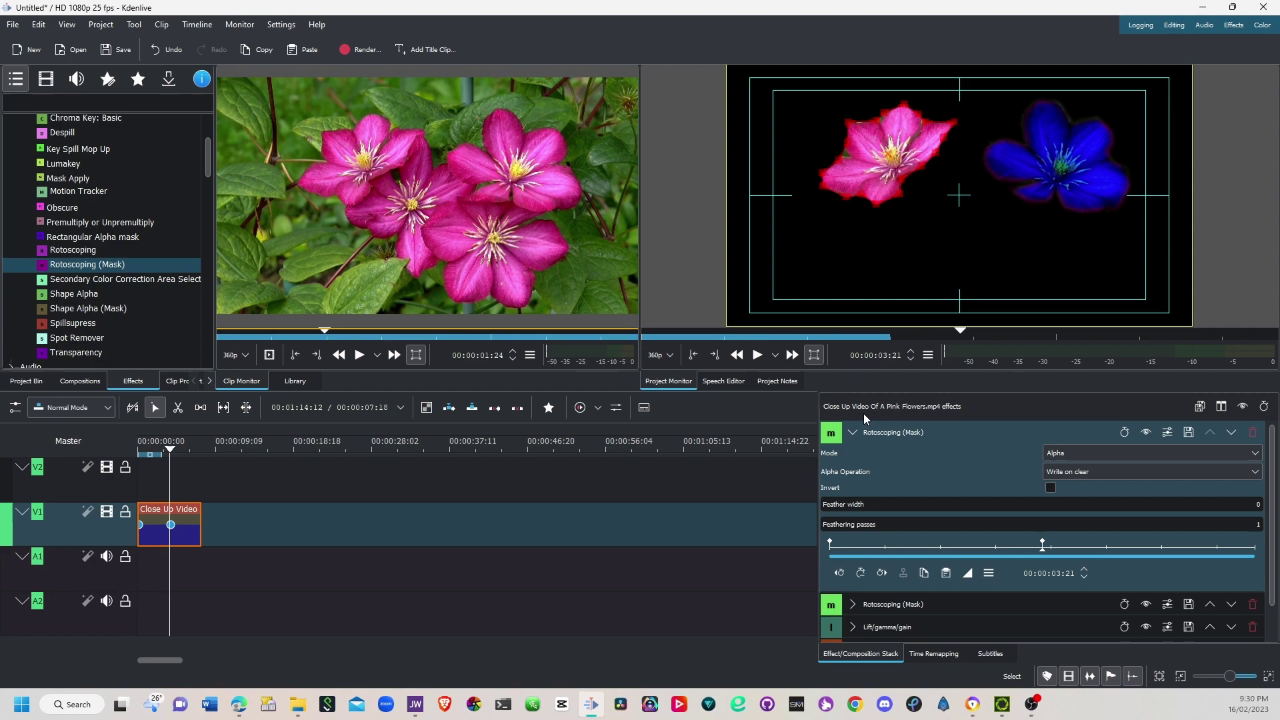
Add CMYK adjust from Color and Image correction beneath the second mask.
click(852, 432)
scroll(100, 250, down, 5)
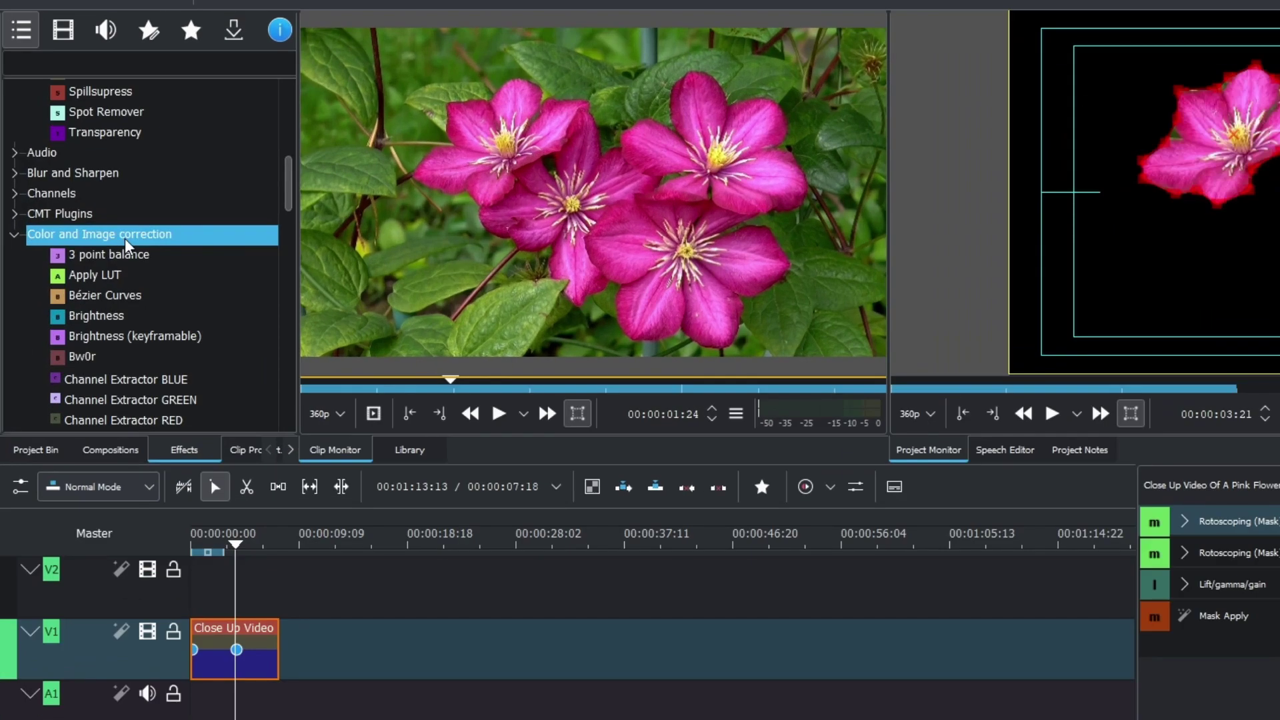
scroll(60, 250, down, 3)
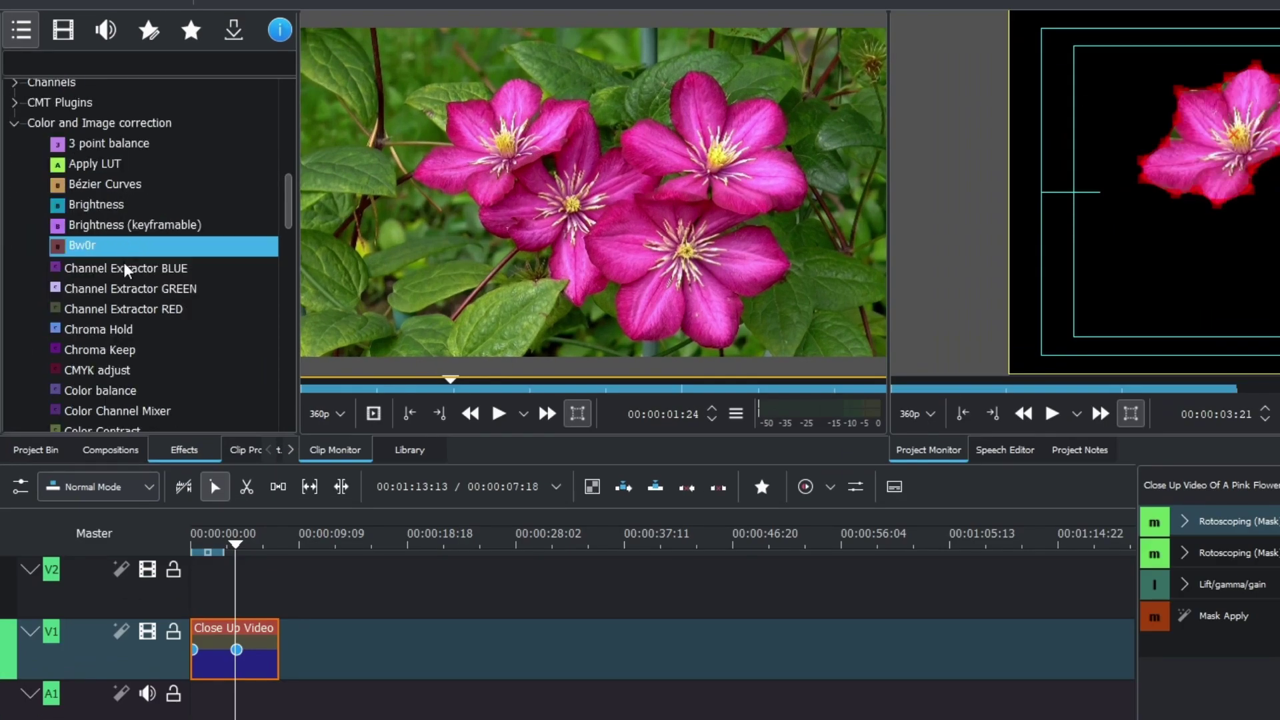
click(108, 381)
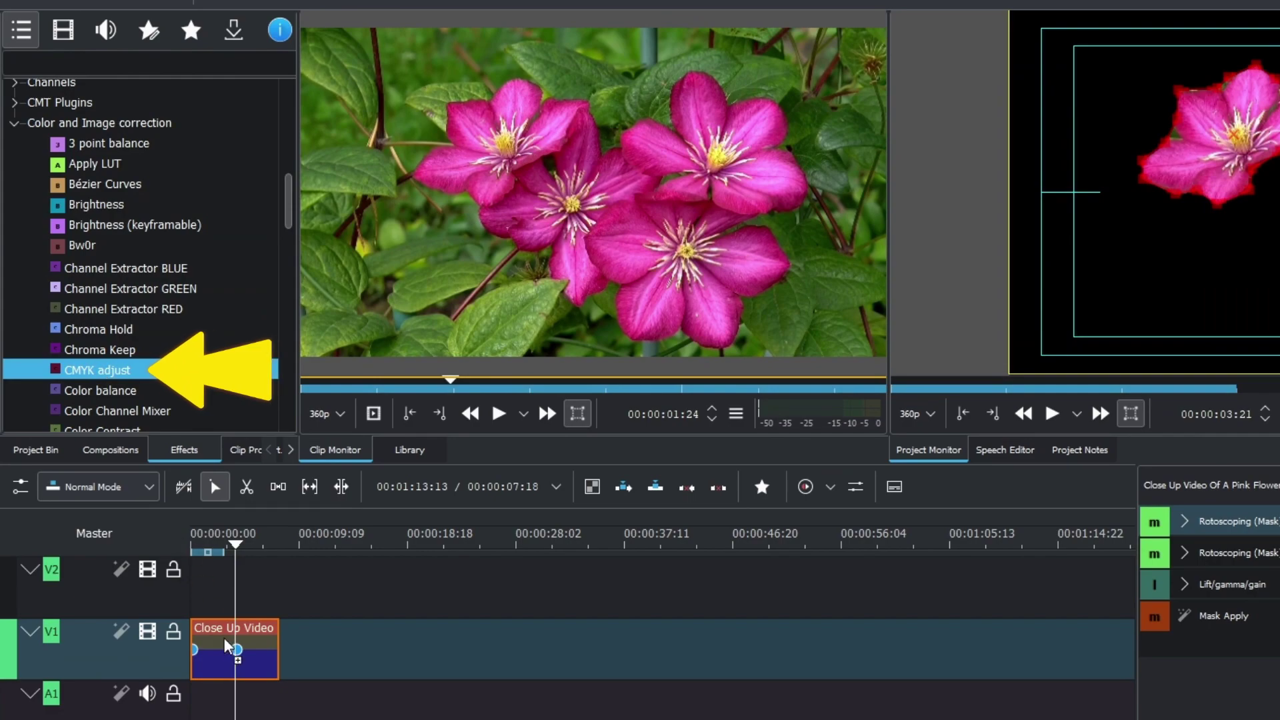
drag(232, 651, 235, 650)
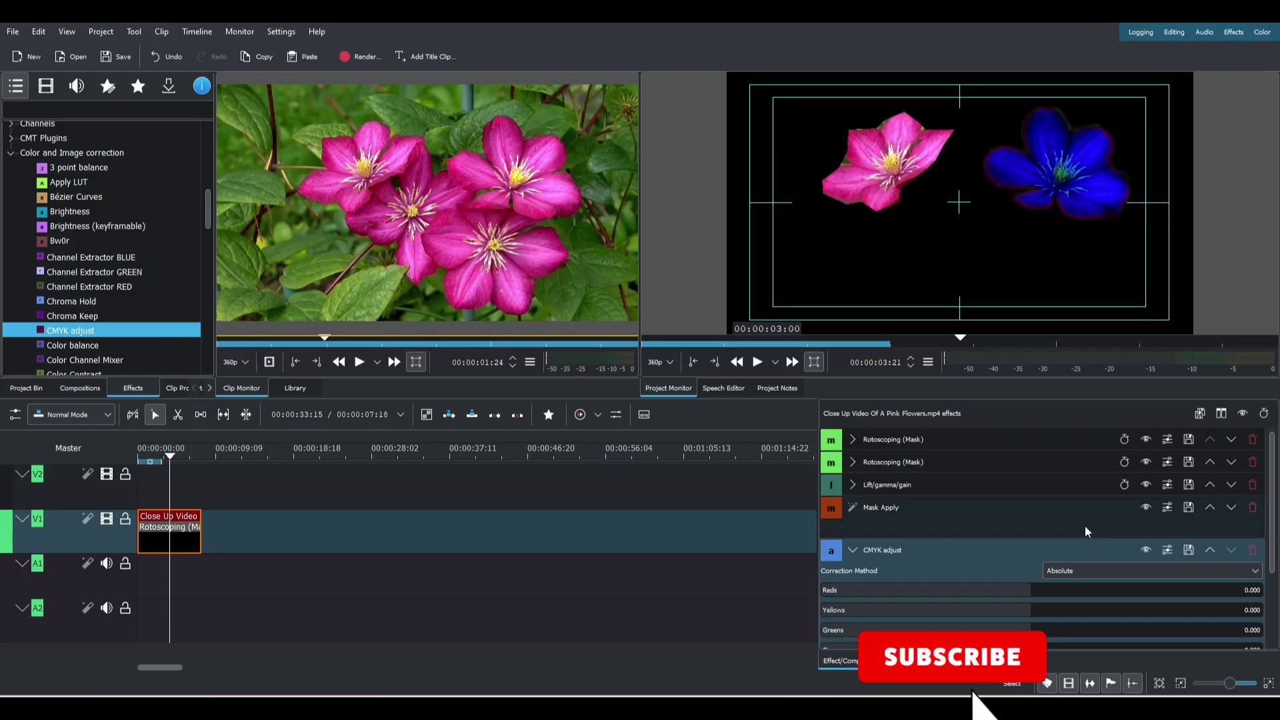
click(907, 442)
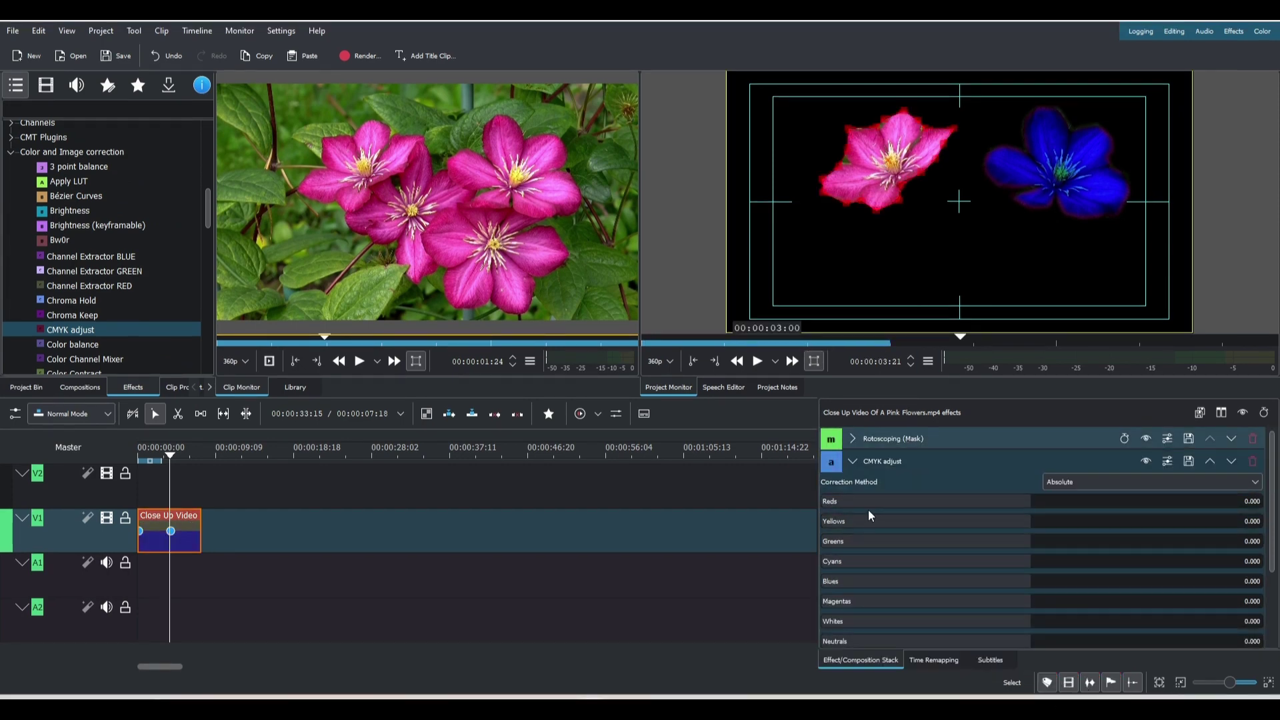
Set CMYK adjust Reds to 1.000 and Neutrals to about 0.68.
click(904, 503)
drag(1031, 502, 1240, 501)
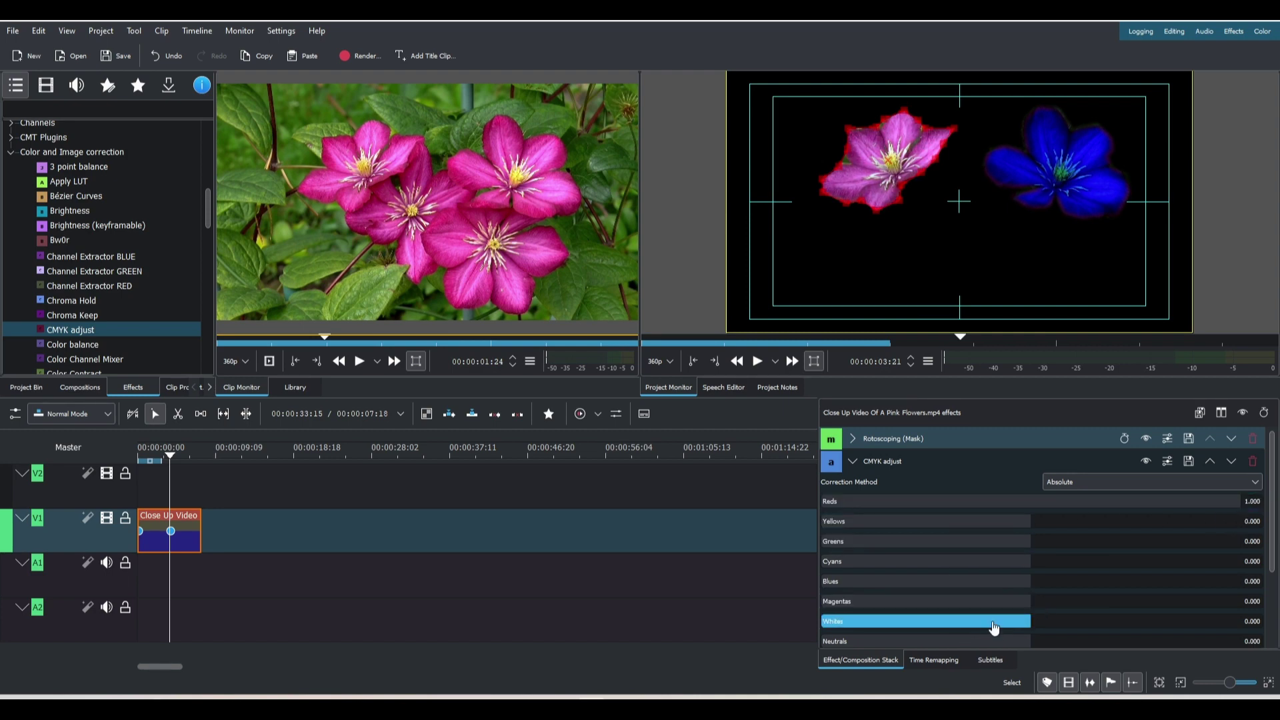
drag(1032, 639, 1199, 645)
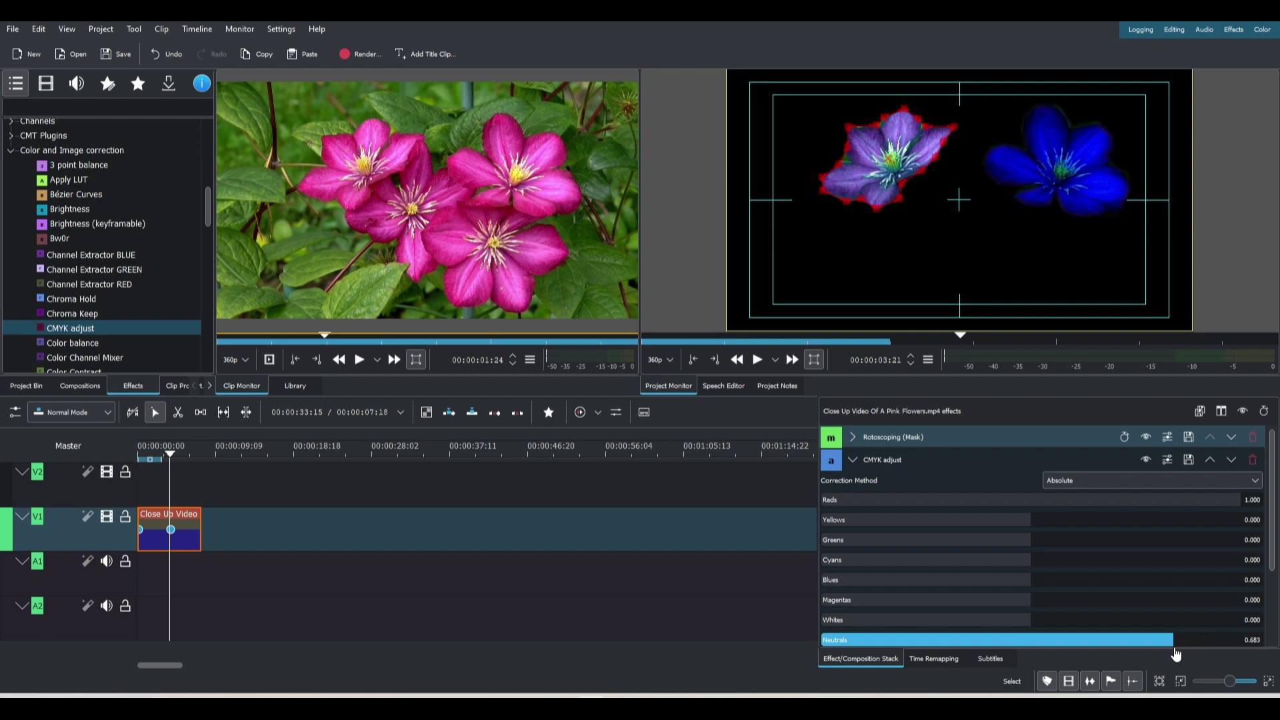
click(852, 461)
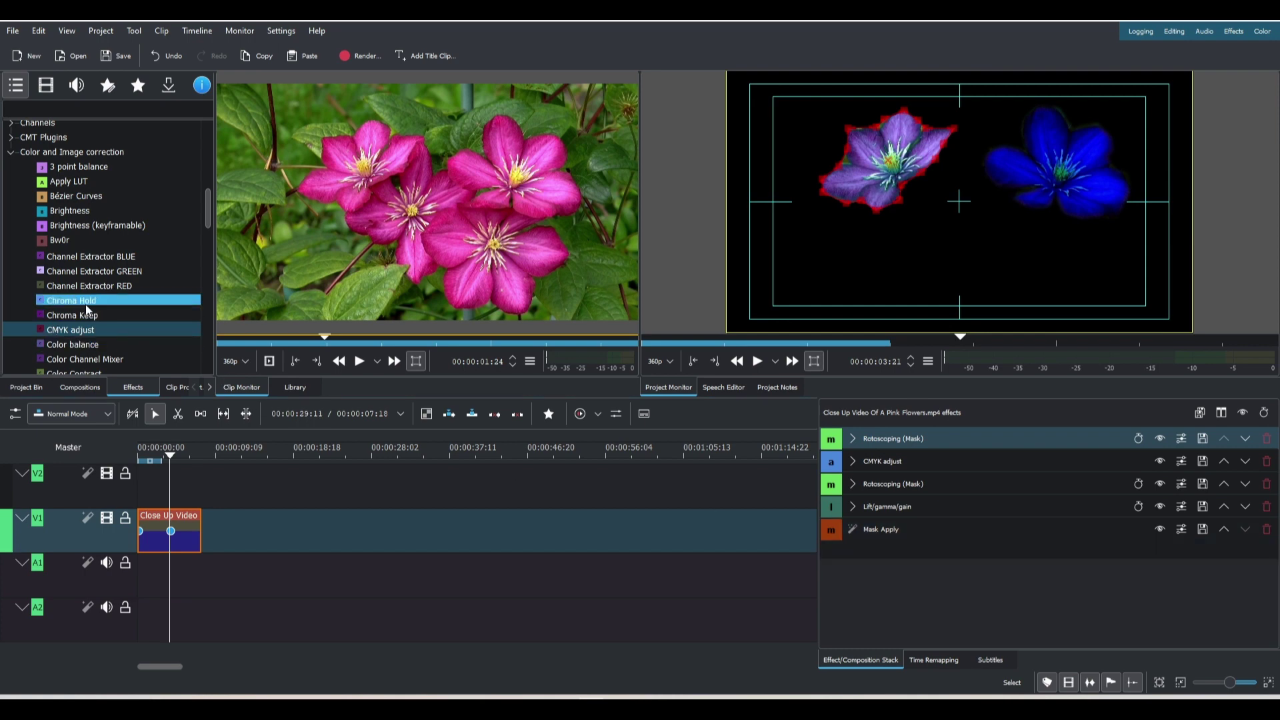
scroll(94, 300, up, 5)
Add a second Mask Apply below CMYK adjust in the effect stack and select it.
click(93, 264)
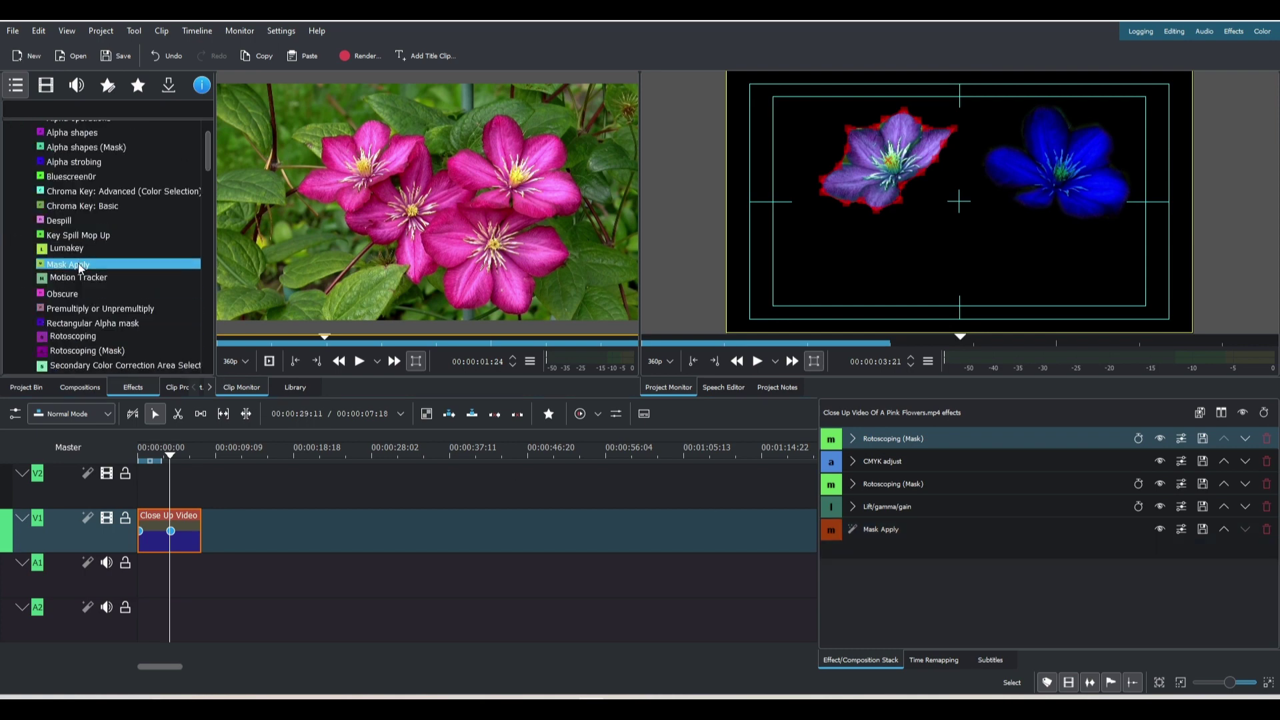
click(80, 265)
mouse_move(405, 435)
mouse_down()
mouse_move(884, 584)
mouse_move(1110, 527)
mouse_move(1105, 540)
mouse_up()
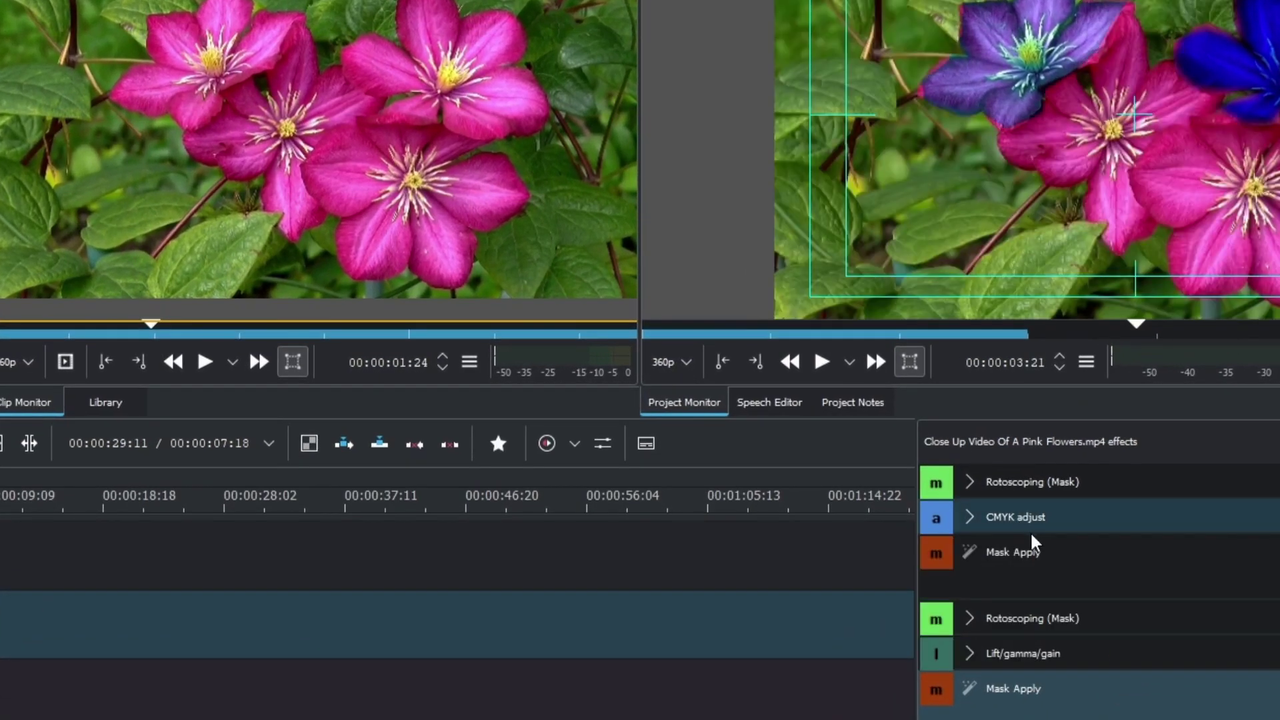
click(1033, 549)
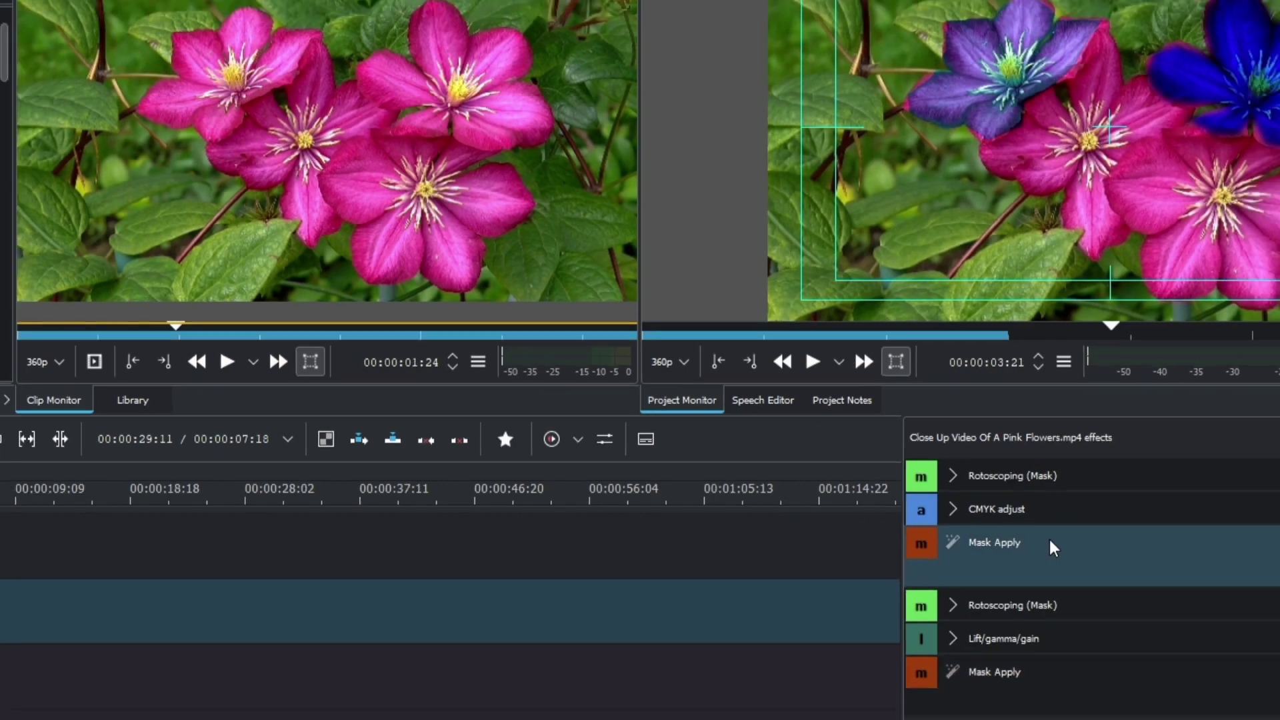